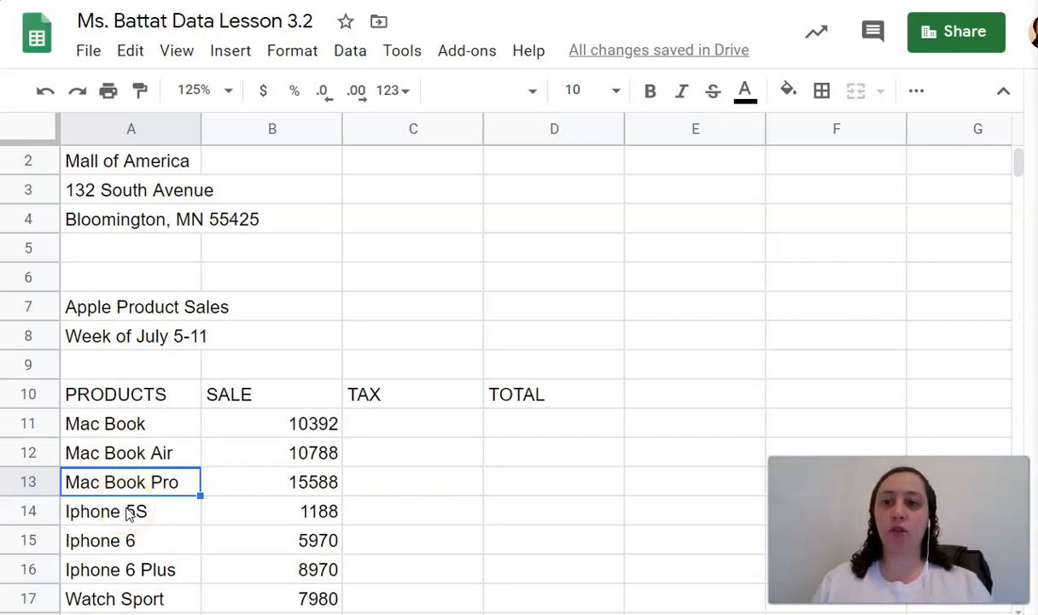
Replace every instance of "Mac Book" with "Macbook" across all sheets
{"action": "left_click", "coordinate": [129, 53]}
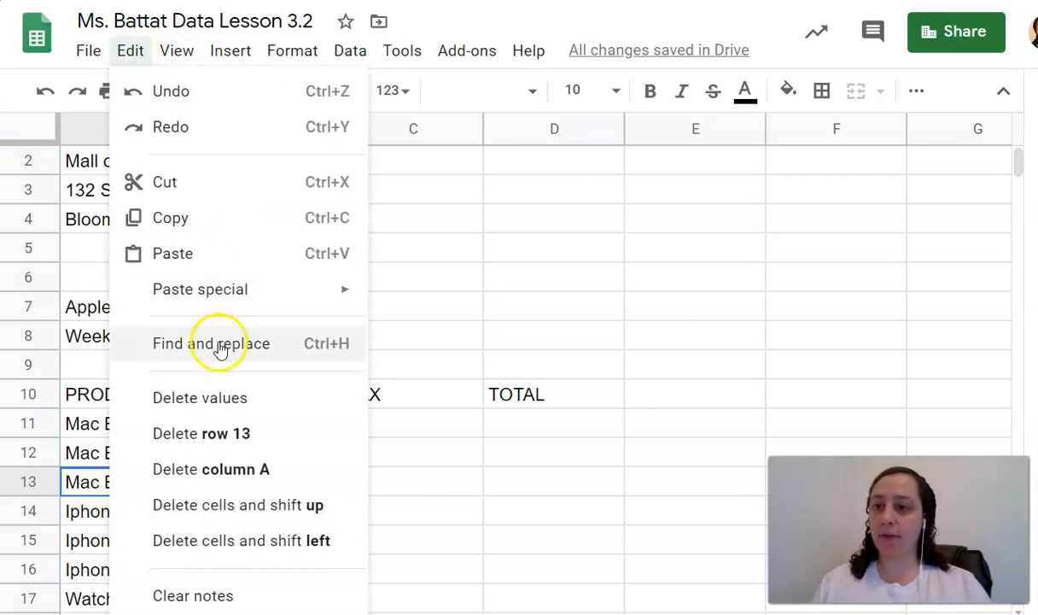
{"action": "left_click", "coordinate": [220, 345]}
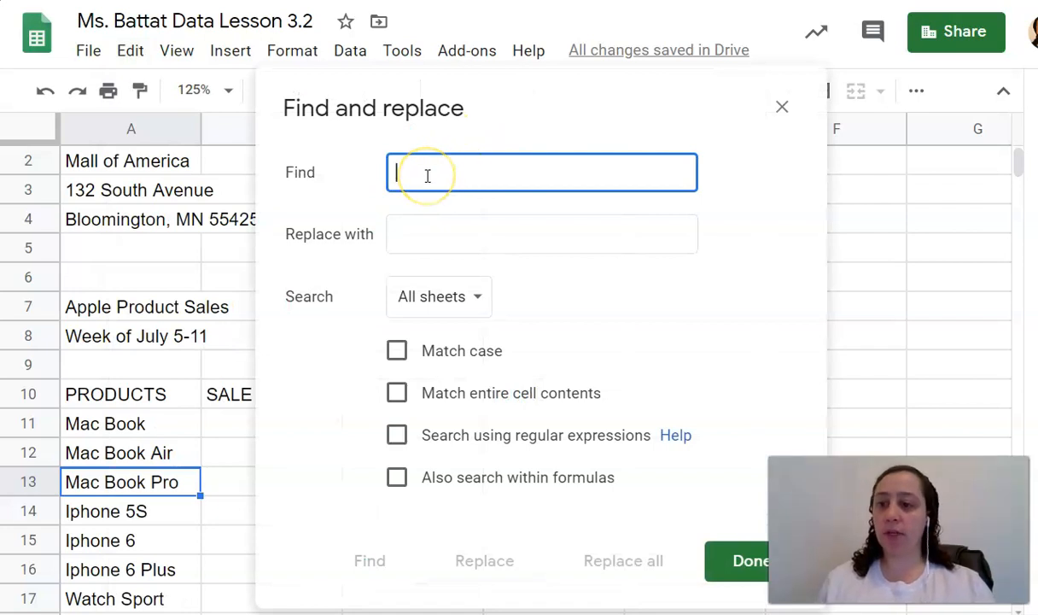
{"action": "type", "text": "Mac"}
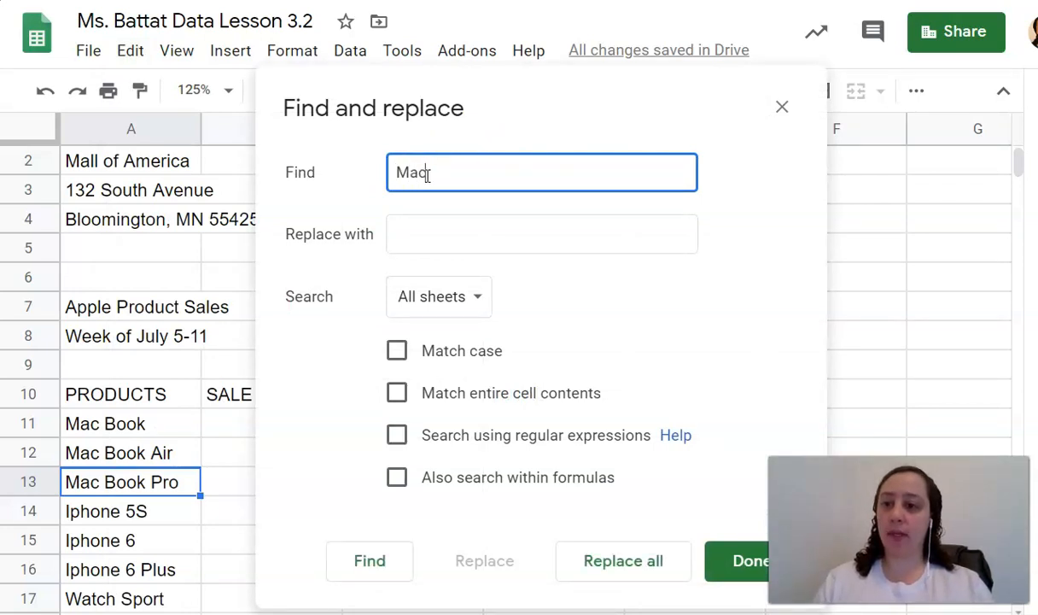
{"action": "type", "text": " Book"}
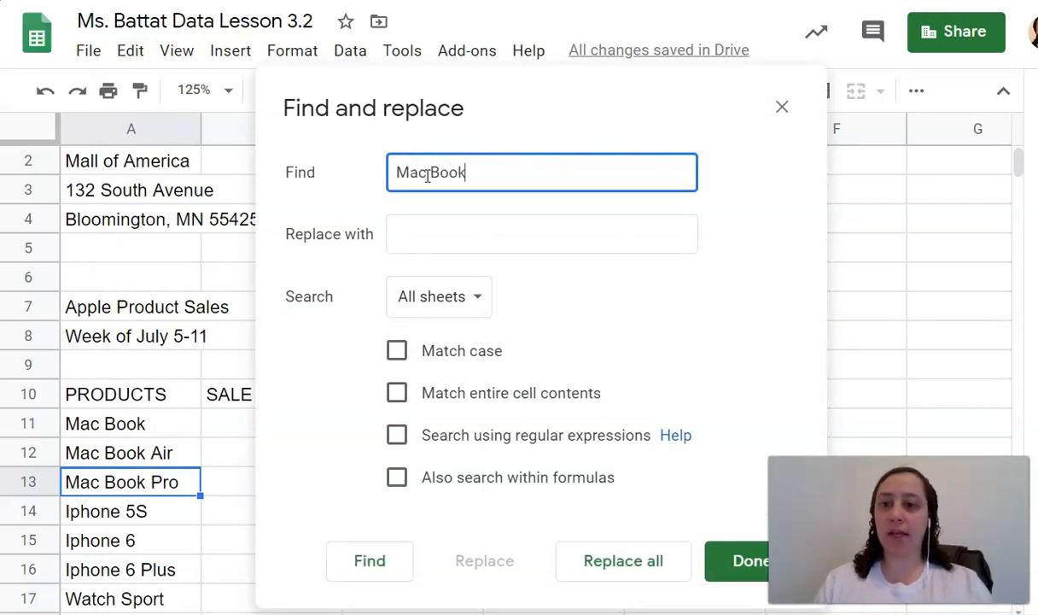
{"action": "left_click", "coordinate": [447, 232]}
{"action": "type", "text": "Macb"}
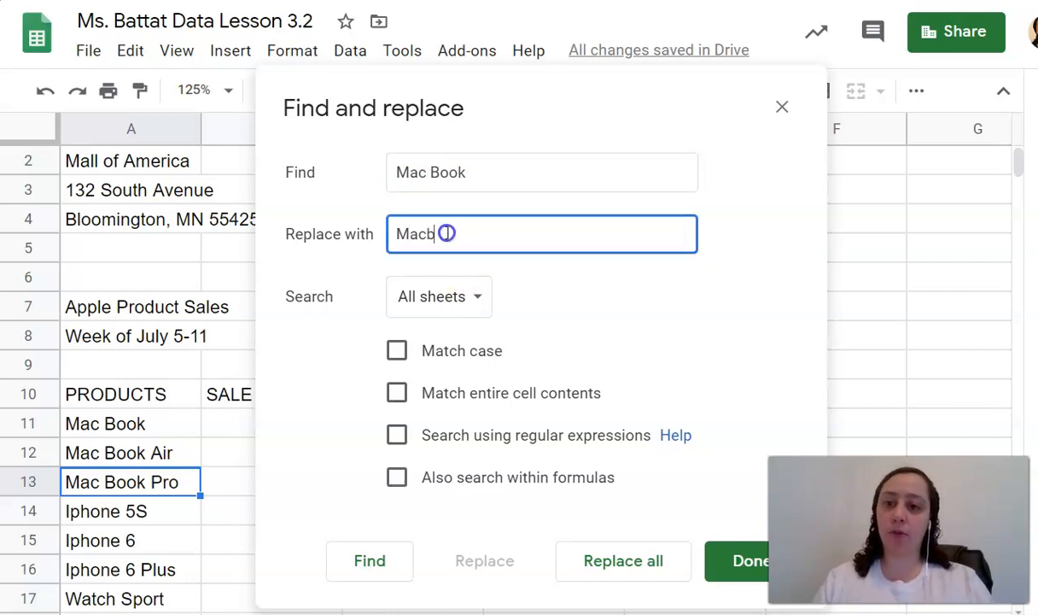
{"action": "type", "text": "ook"}
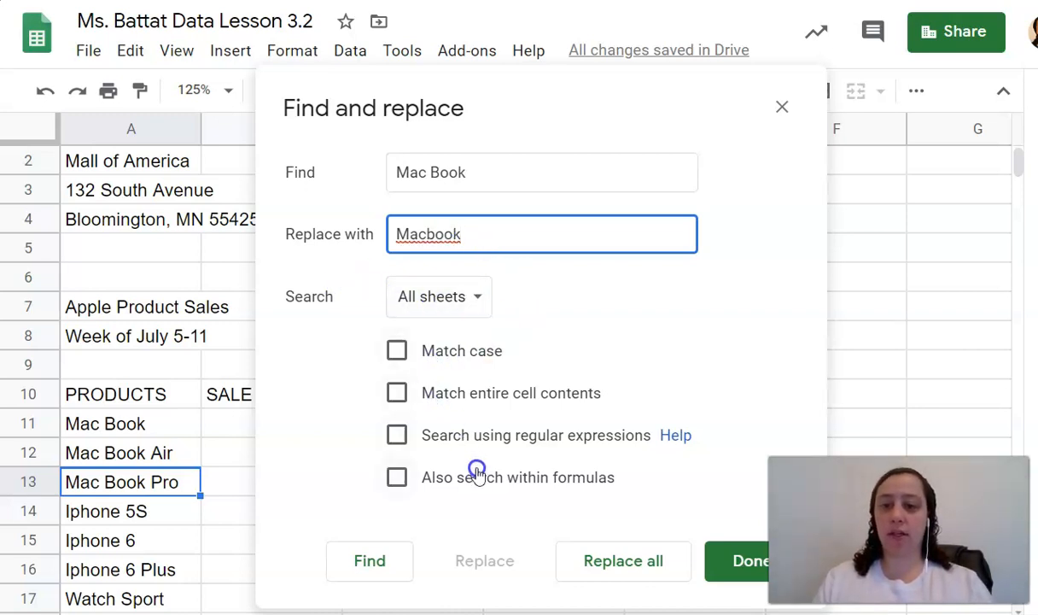
{"action": "left_click", "coordinate": [638, 565]}
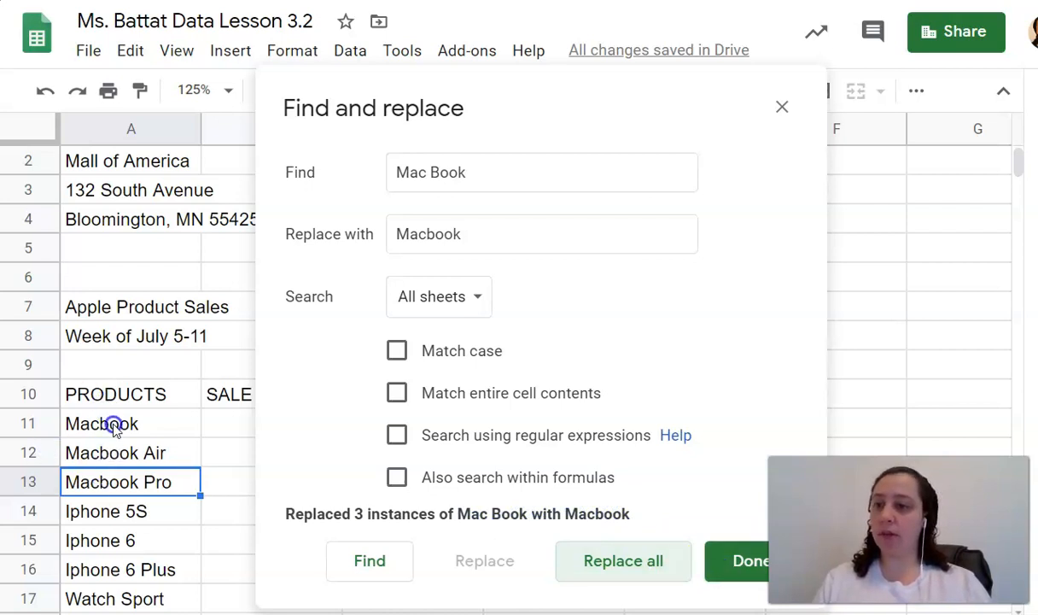
{"action": "left_click", "coordinate": [746, 561]}
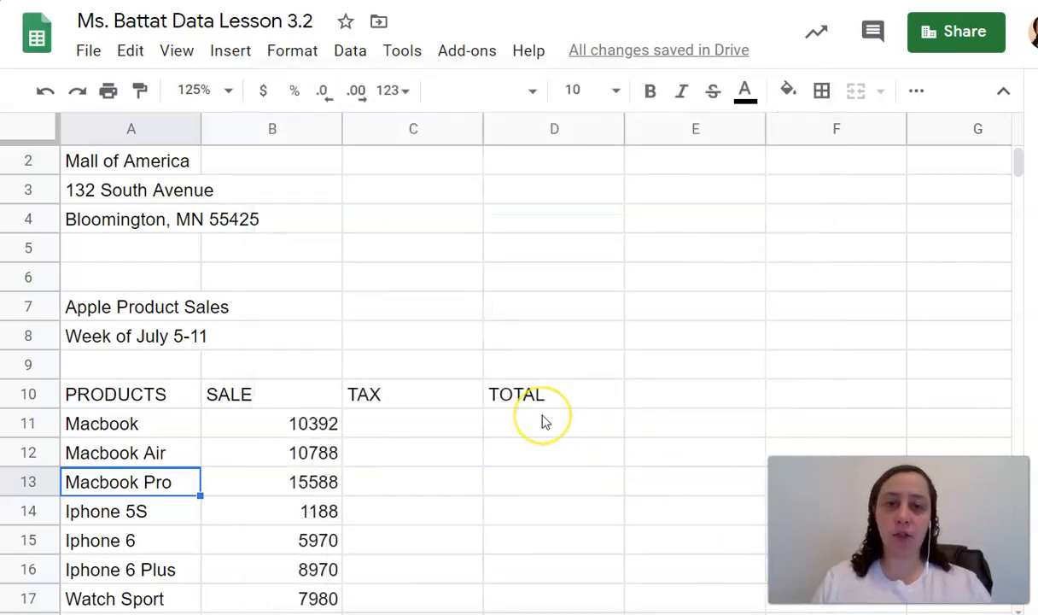
Search the sheet for "Mac Book" and view the find-and-replace options for that search term
{"action": "key", "text": "ctrl+f"}
{"action": "left_click", "coordinate": [649, 162]}
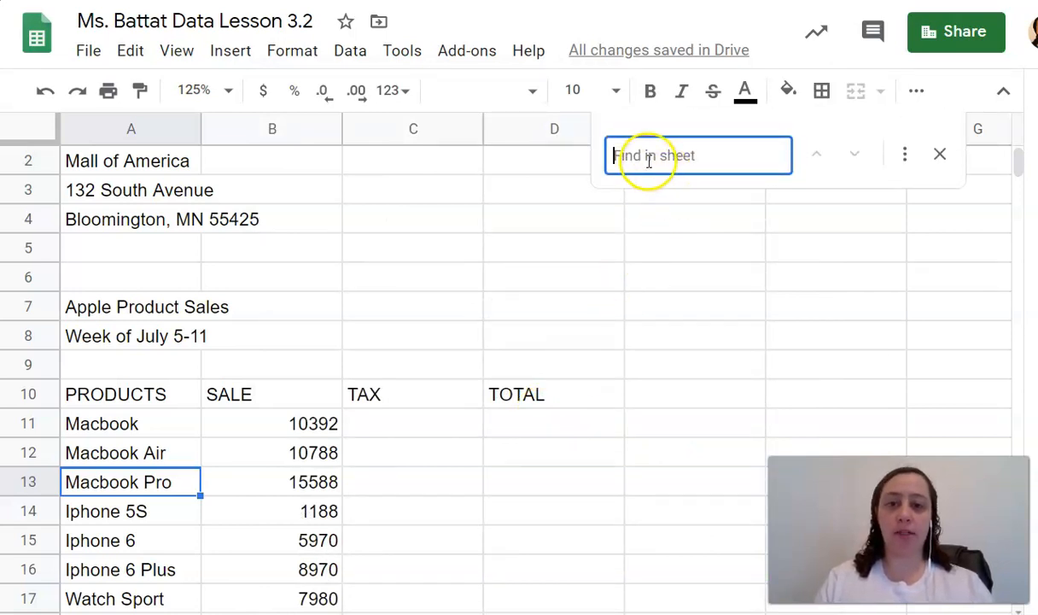
{"action": "type", "text": "Mac Book"}
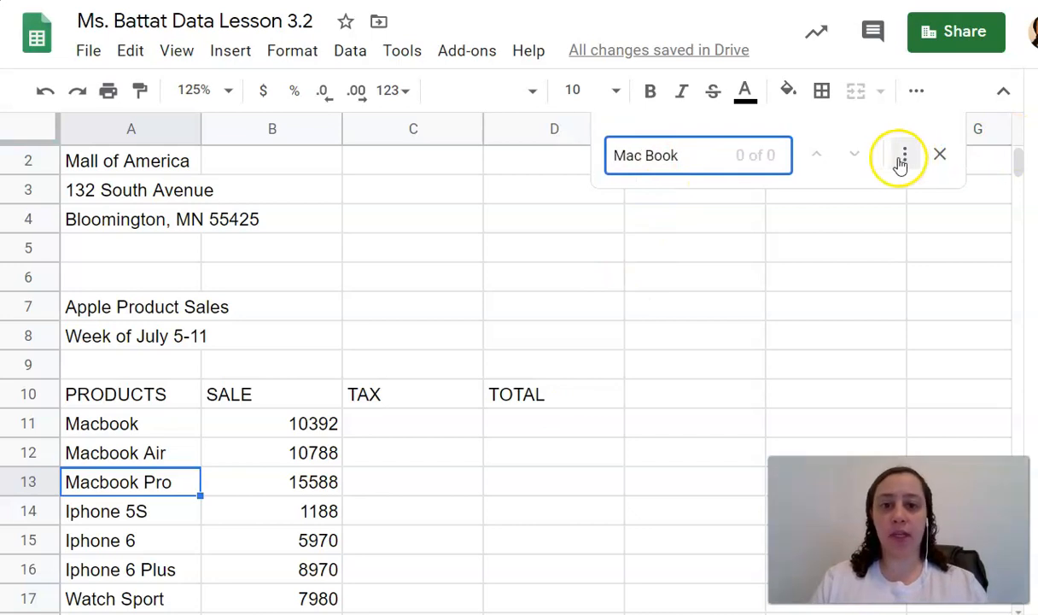
{"action": "left_click", "coordinate": [903, 157]}
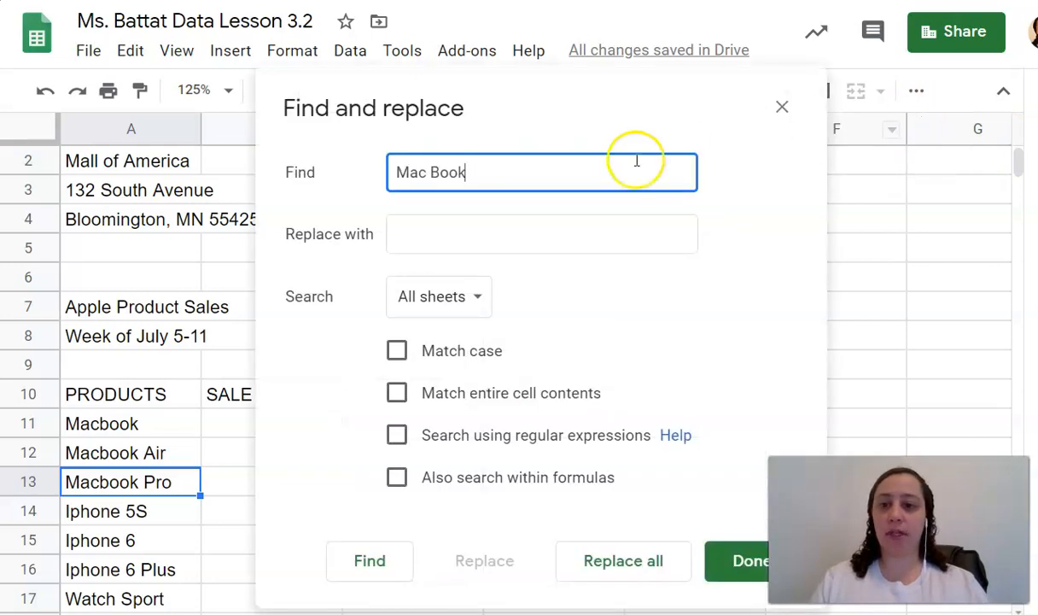
{"action": "left_click", "coordinate": [784, 111]}
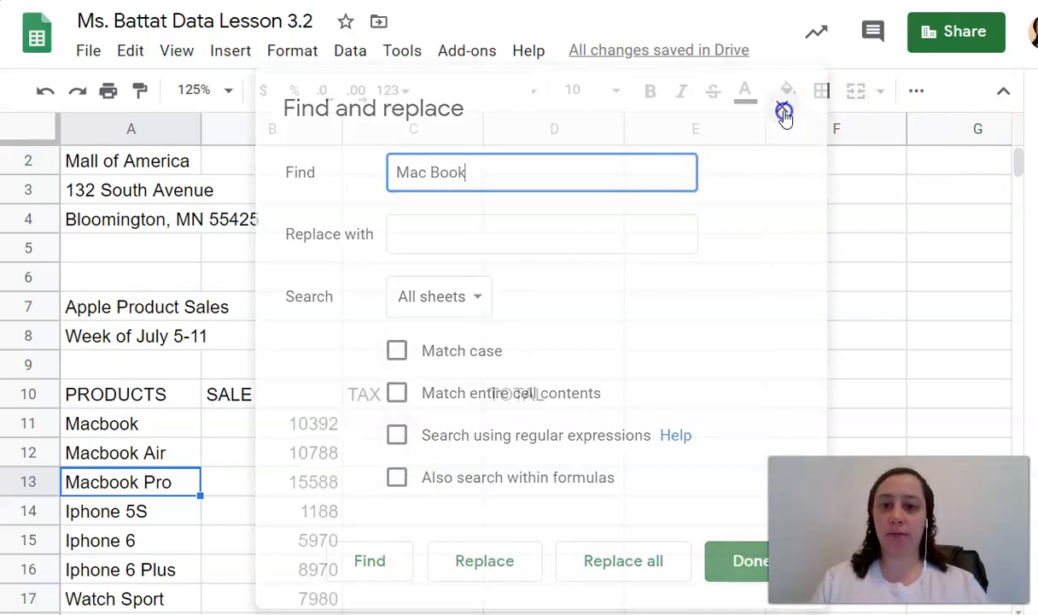
Format the whole SALE column (column B) as currency
{"action": "left_click", "coordinate": [295, 430]}
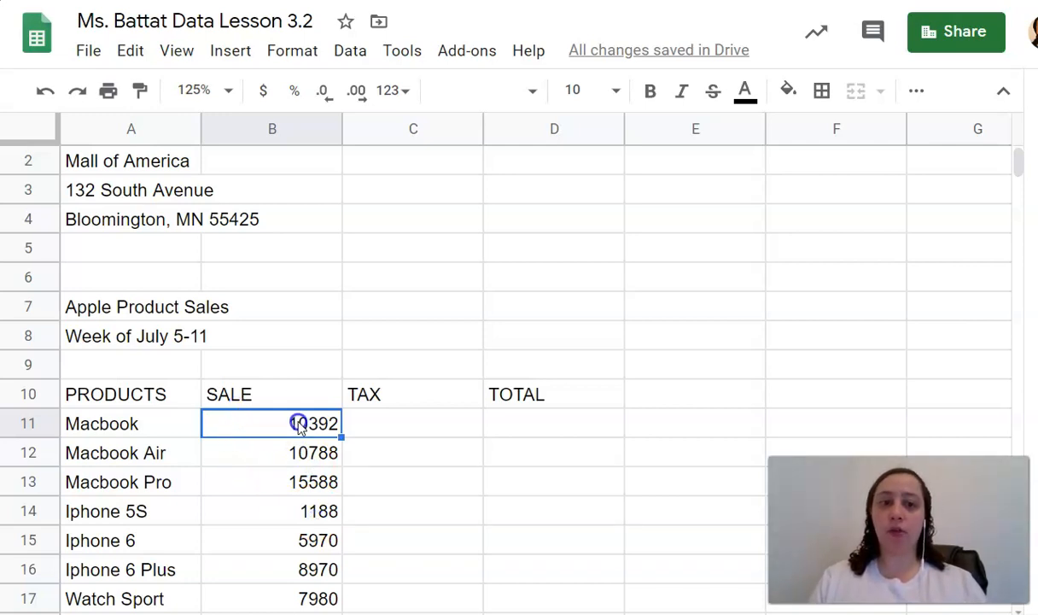
{"action": "scroll", "coordinate": [298, 427], "scroll_direction": "down", "scroll_amount": 1}
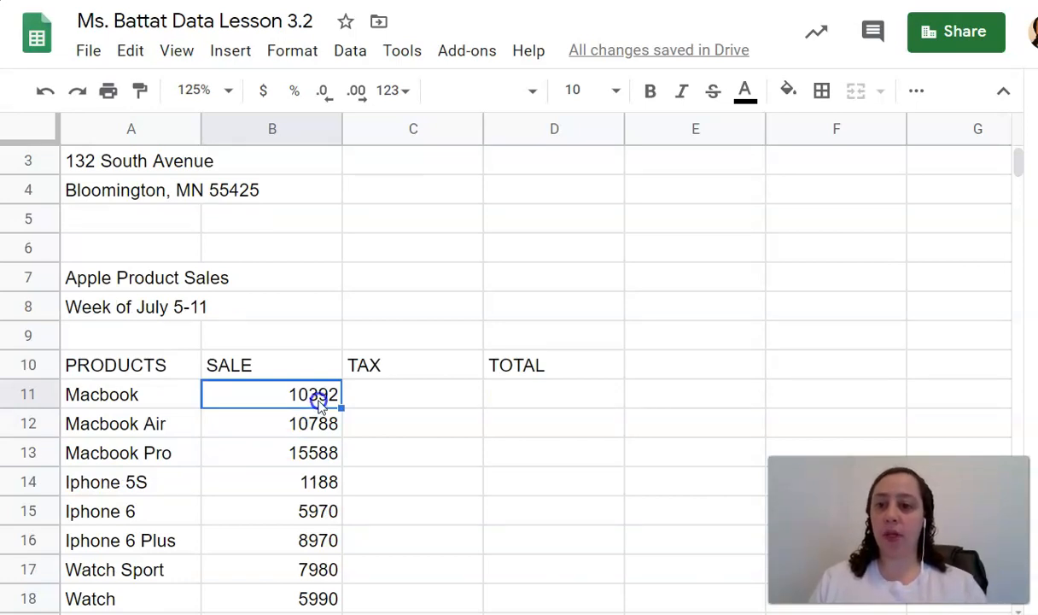
{"action": "left_click", "coordinate": [307, 126]}
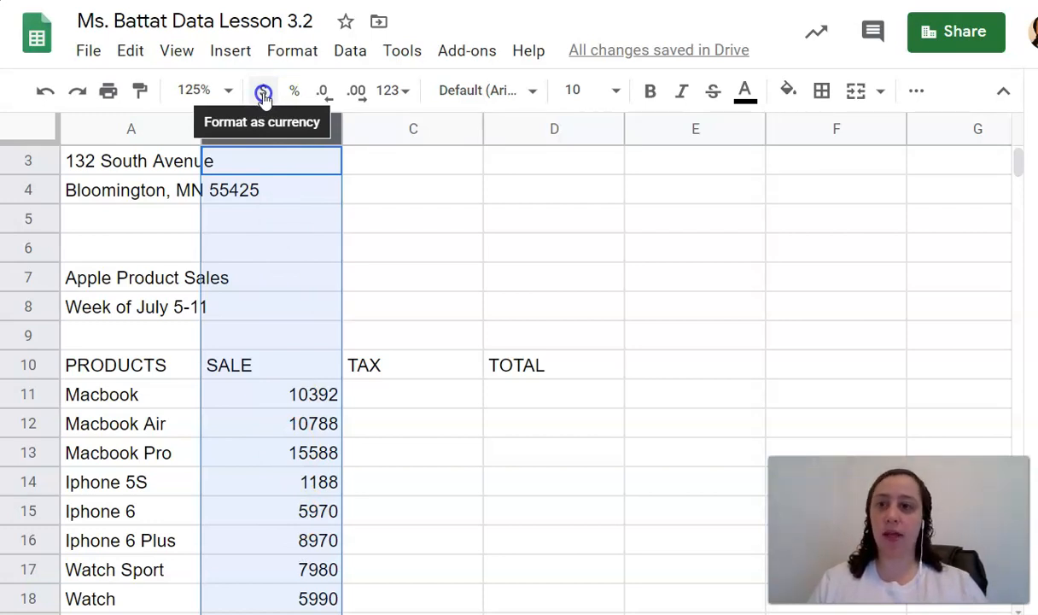
{"action": "left_click", "coordinate": [263, 92]}
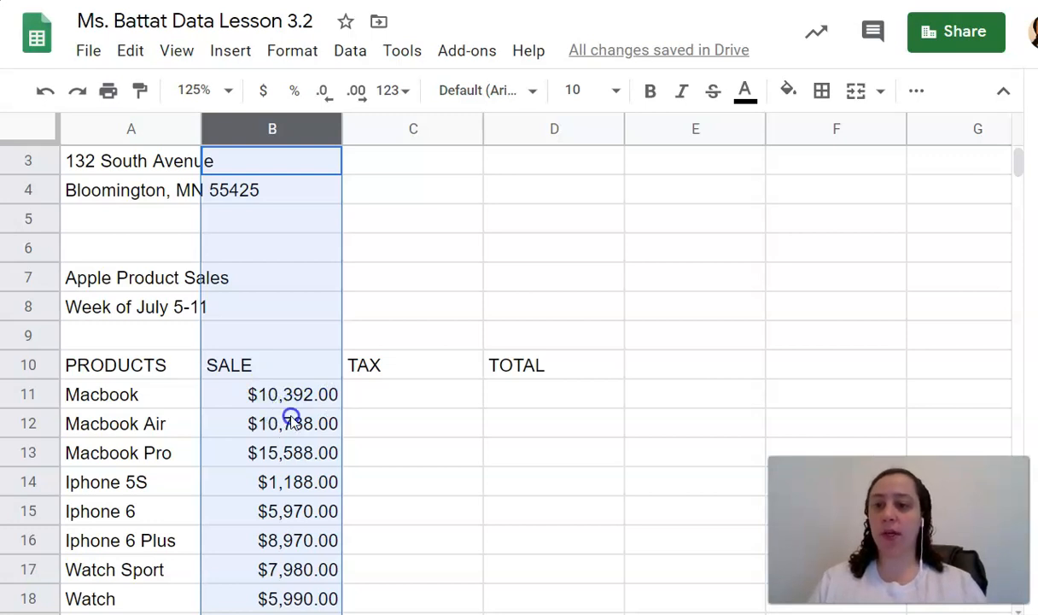
Calculate the Macbook tax in C11 with the formula =B11*7%
{"action": "left_click", "coordinate": [419, 387]}
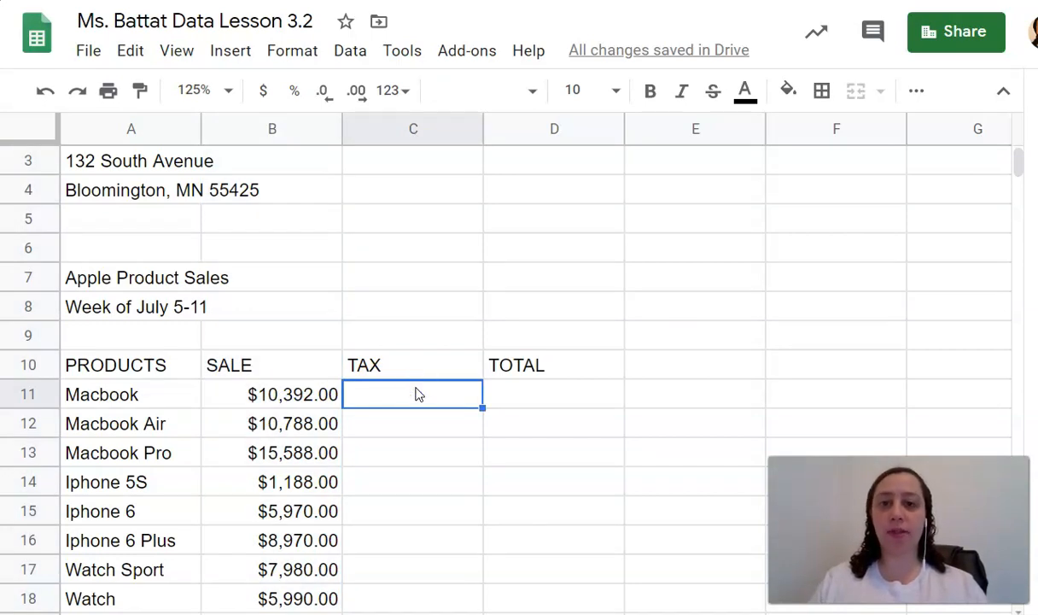
{"action": "double_click", "coordinate": [365, 399]}
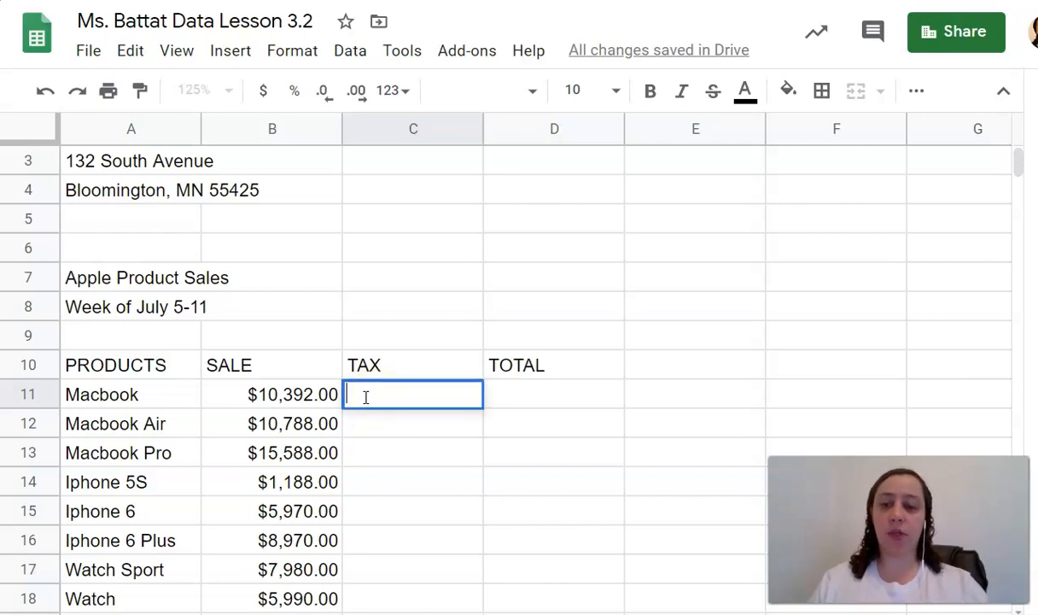
{"action": "type", "text": "="}
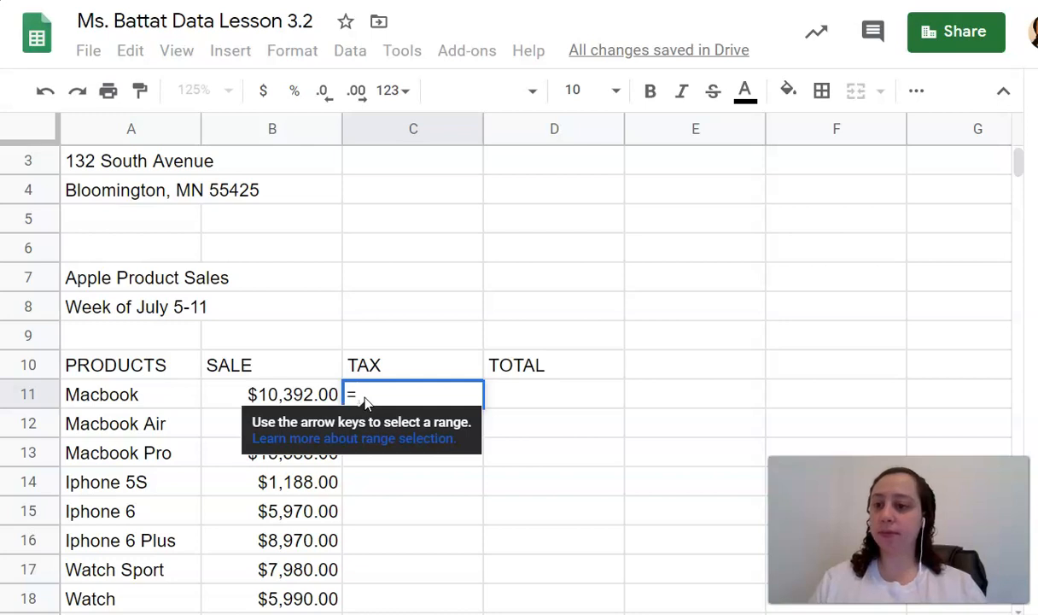
{"action": "left_click", "coordinate": [294, 398]}
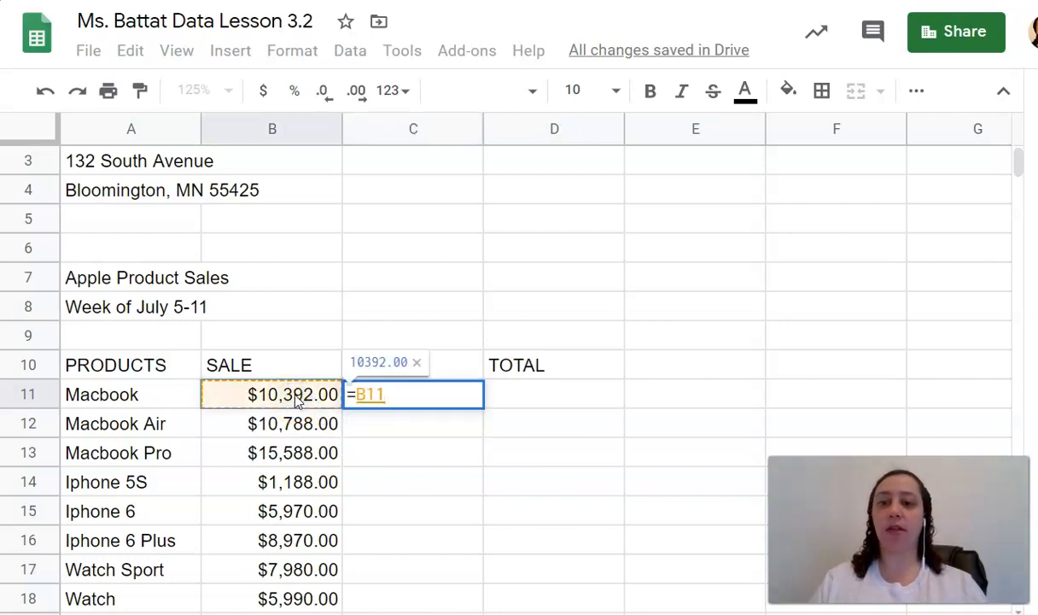
{"action": "type", "text": "*"}
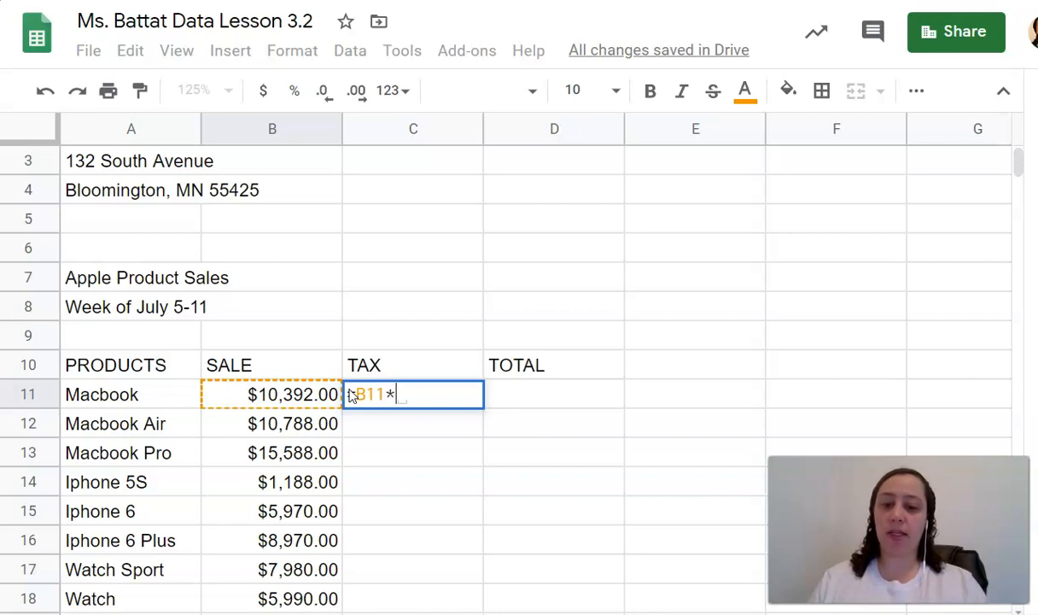
{"action": "type", "text": "7%"}
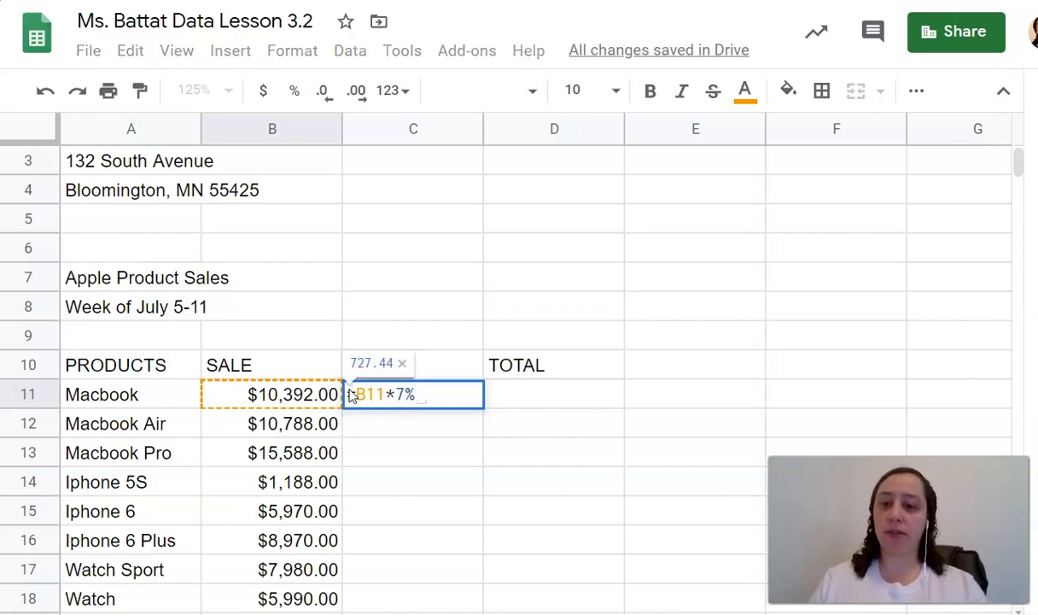
{"action": "key", "text": "Return"}
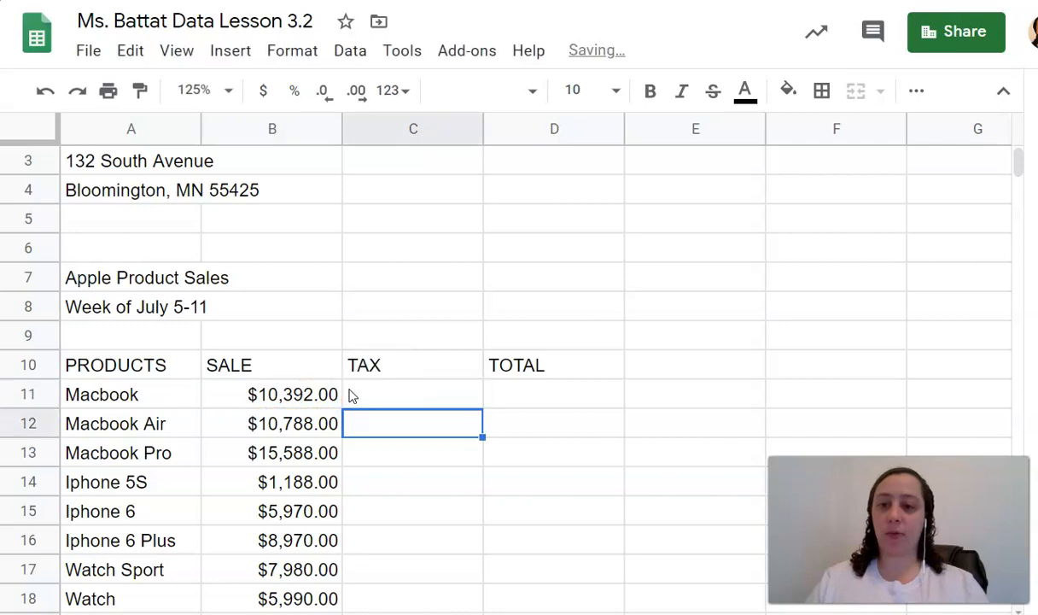
Fill the tax formula from C11 down to the Apple TV row, C27, and check the formula in that last cell
{"action": "left_click", "coordinate": [351, 395]}
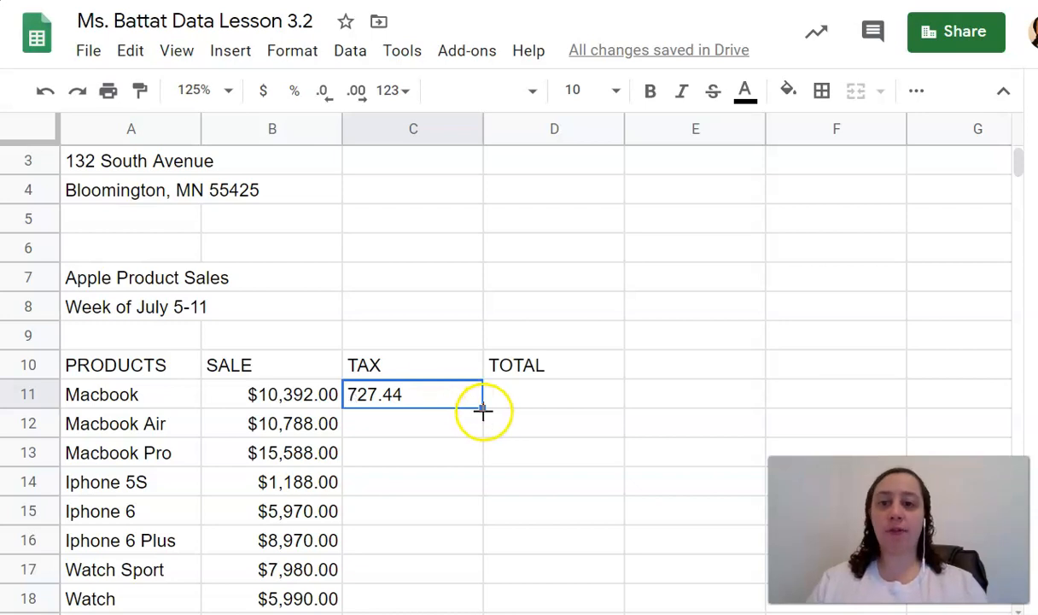
{"action": "left_click_drag", "start_coordinate": [482, 407], "coordinate": [445, 405]}
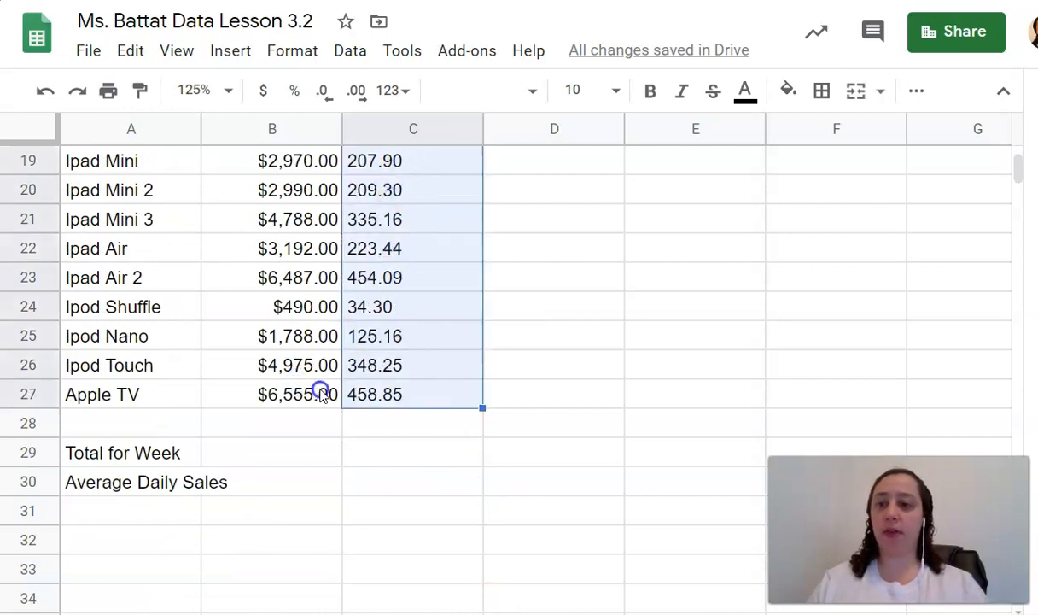
{"action": "left_click", "coordinate": [375, 395]}
{"action": "left_click", "coordinate": [296, 396]}
{"action": "left_click", "coordinate": [373, 396]}
{"action": "double_click", "coordinate": [373, 396]}
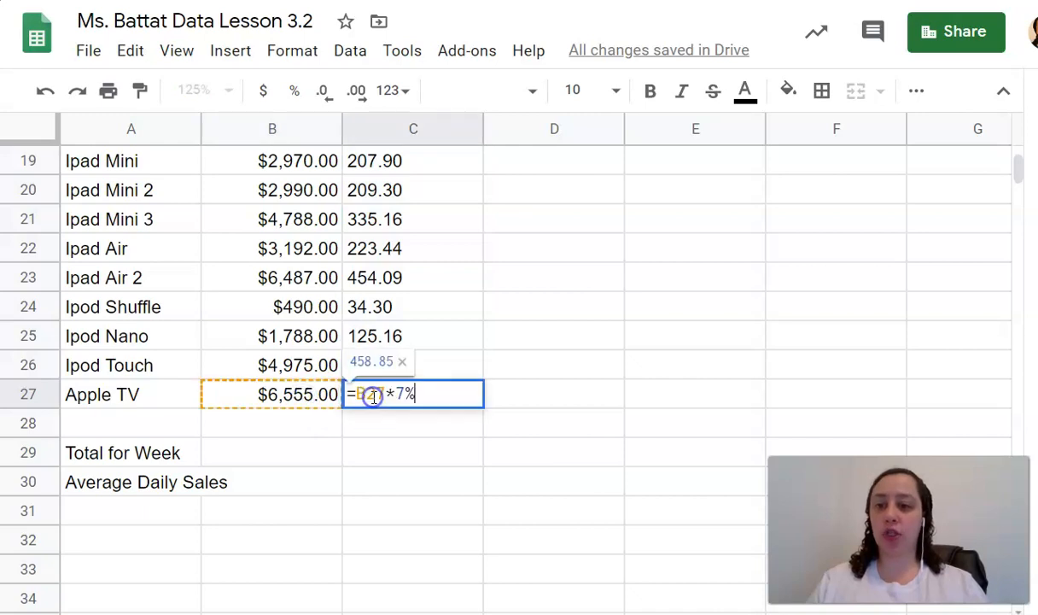
Format the whole TAX column (column C) as currency
{"action": "scroll", "coordinate": [417, 141], "scroll_direction": "up", "scroll_amount": 4}
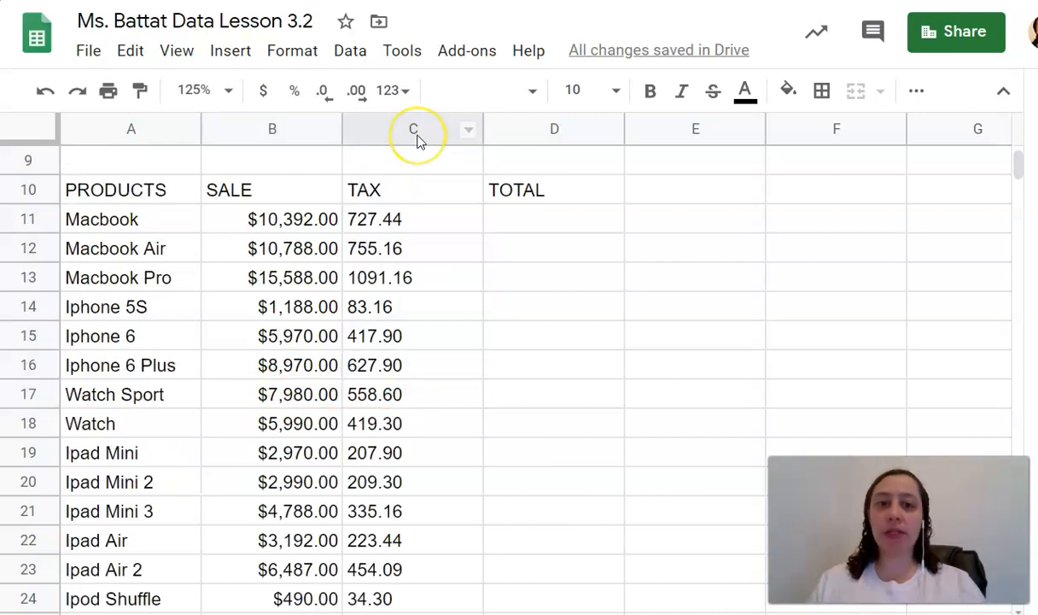
{"action": "left_click", "coordinate": [417, 135]}
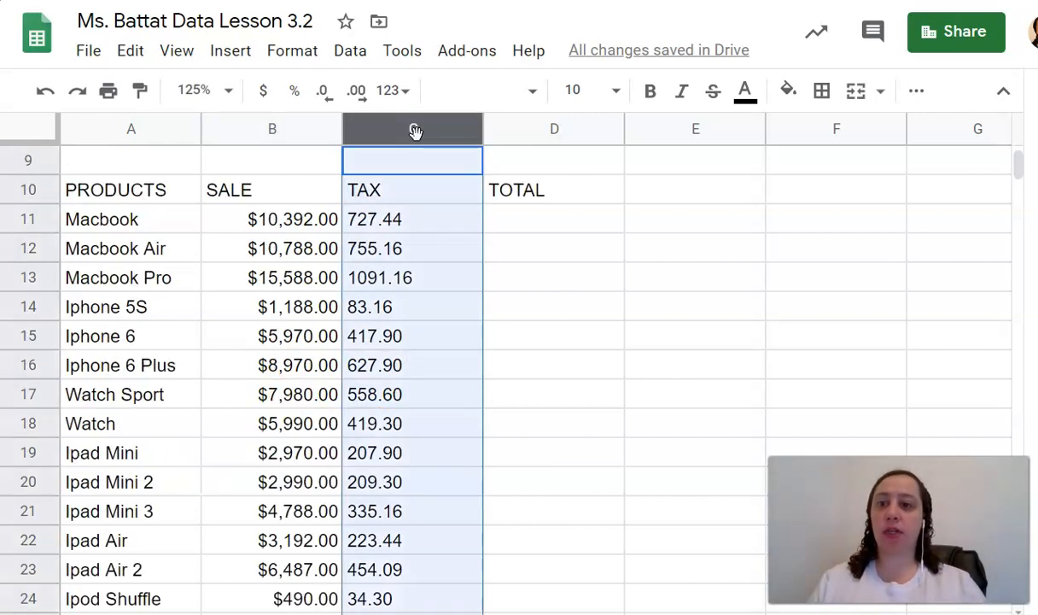
{"action": "left_click", "coordinate": [262, 92]}
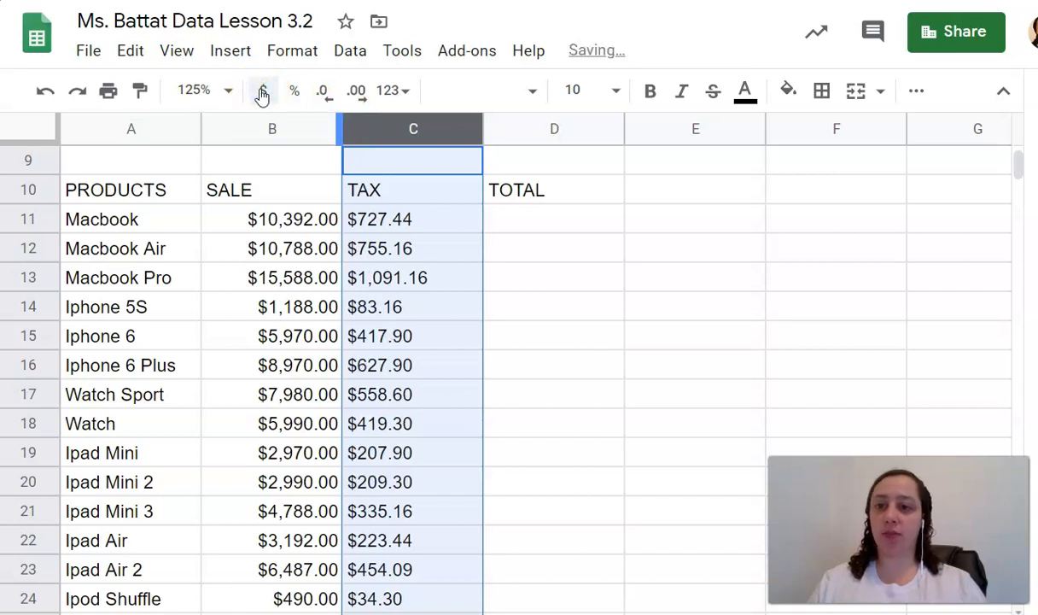
Calculate the Macbook total in D11 by adding its sale and tax with the formula =B11+C11
{"action": "left_click", "coordinate": [569, 222]}
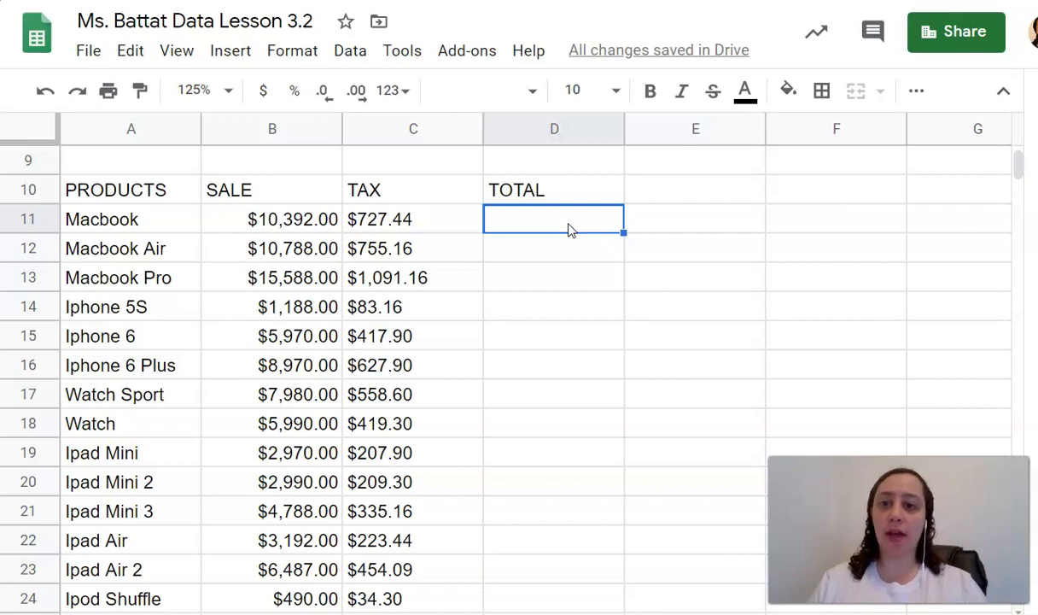
{"action": "left_click", "coordinate": [311, 224]}
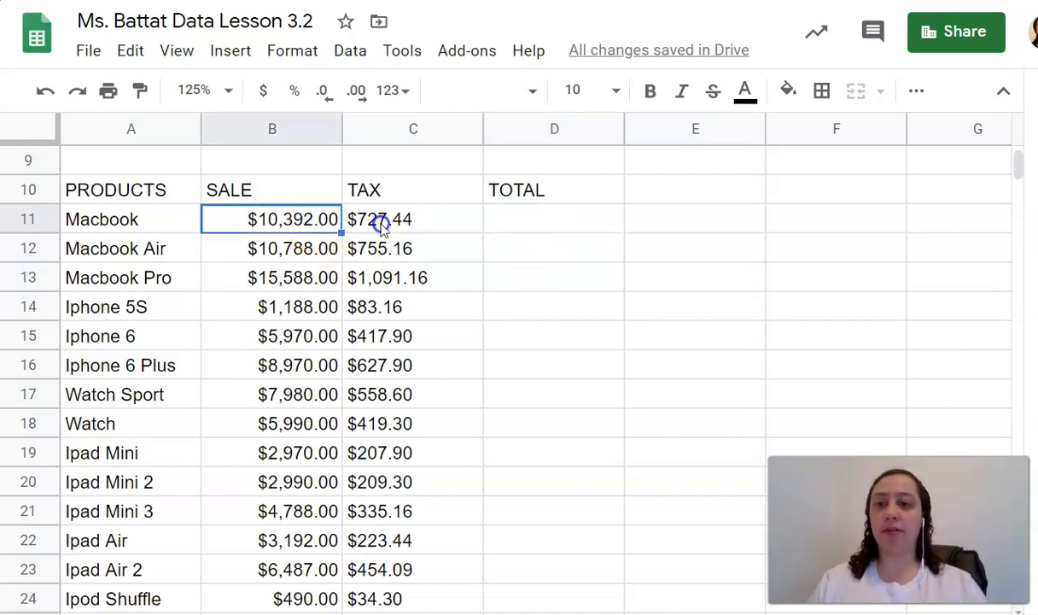
{"action": "left_click", "coordinate": [380, 223]}
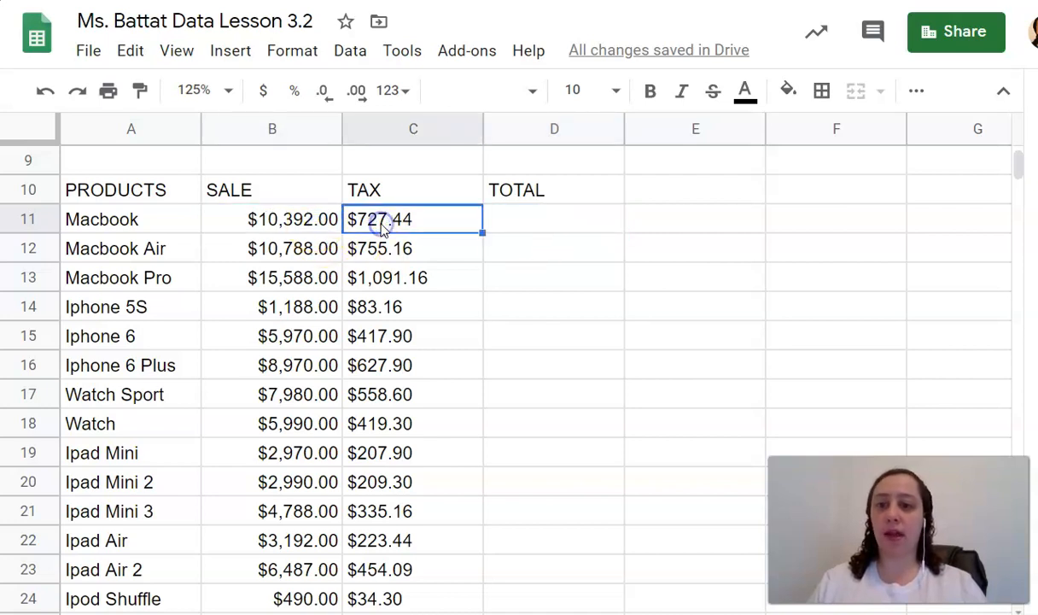
{"action": "left_click", "coordinate": [542, 221]}
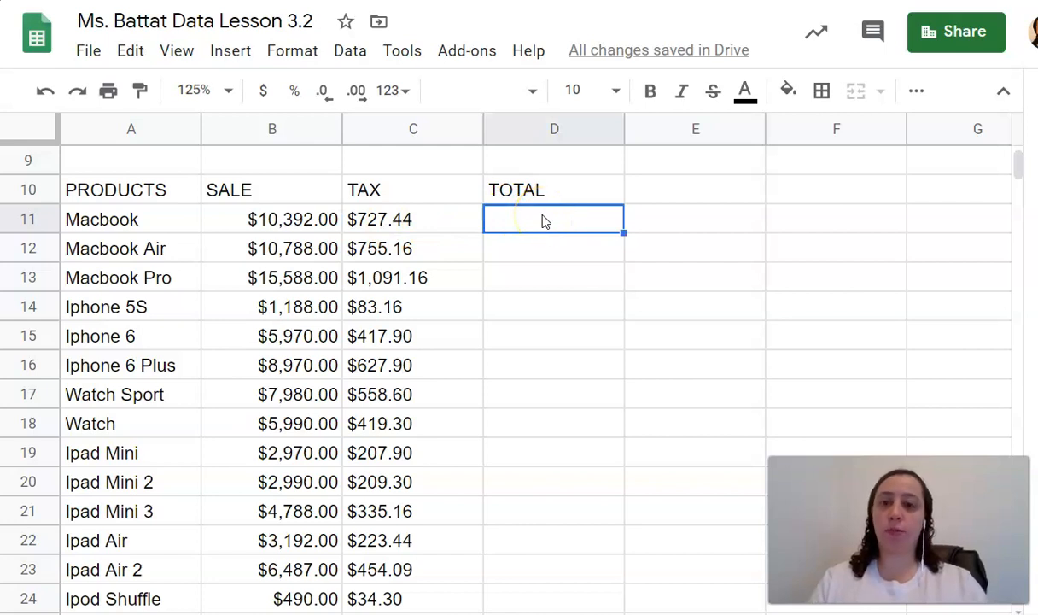
{"action": "type", "text": "="}
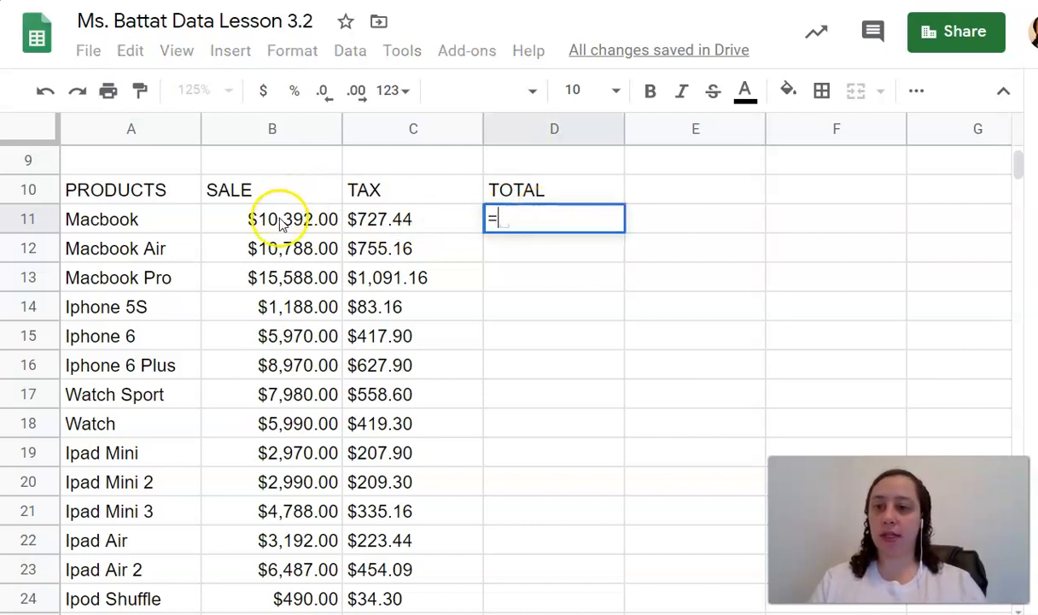
{"action": "left_click", "coordinate": [278, 220]}
{"action": "type", "text": "+"}
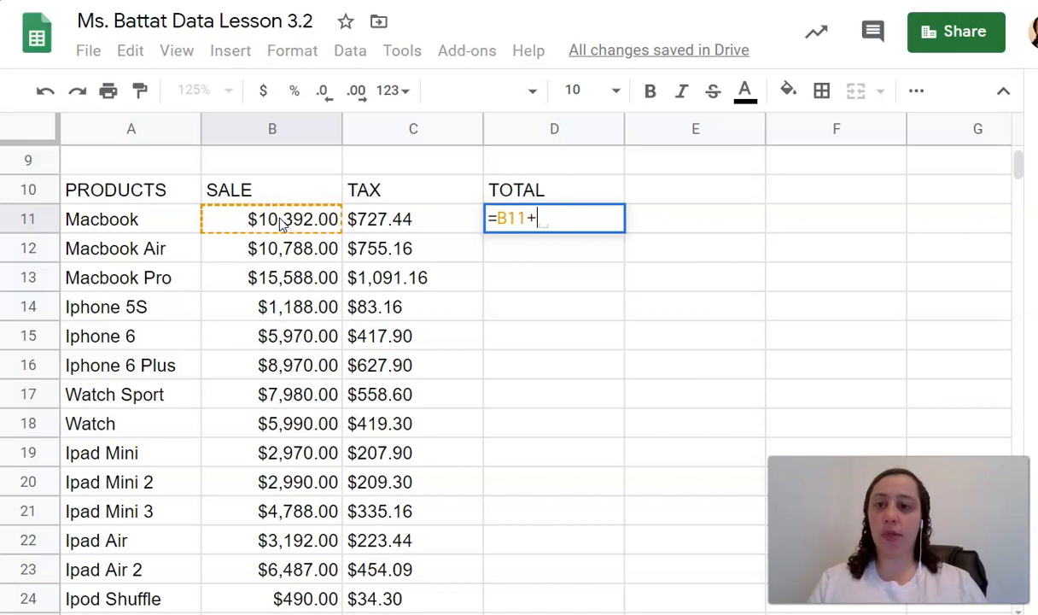
{"action": "left_click", "coordinate": [392, 220]}
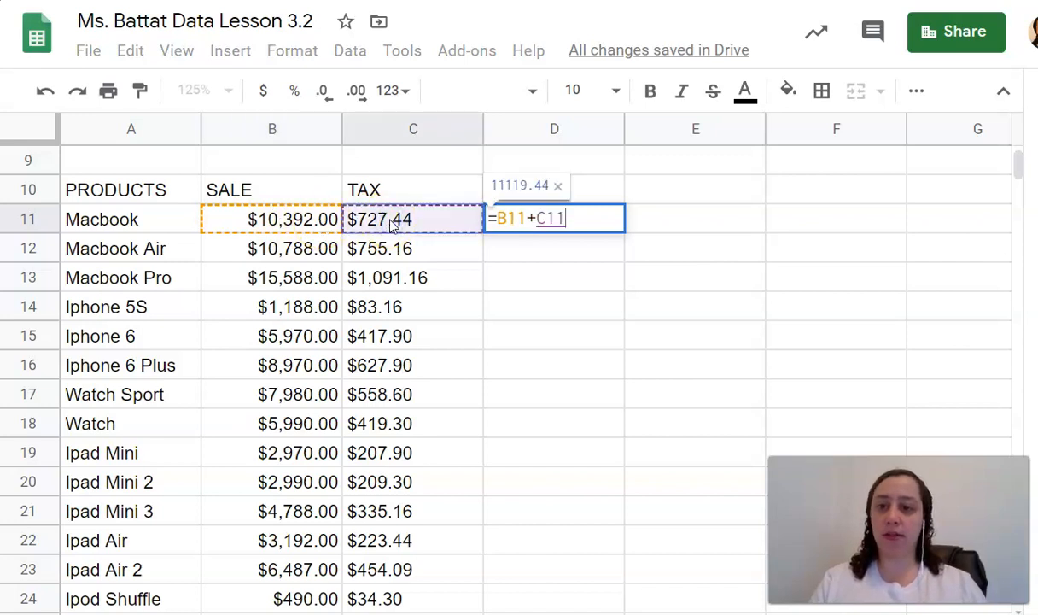
{"action": "key", "text": "Return"}
Copy the total formula from D11 down to the Apple TV row, D27, and check the formulas in D13 and D15
{"action": "key", "text": "Up"}
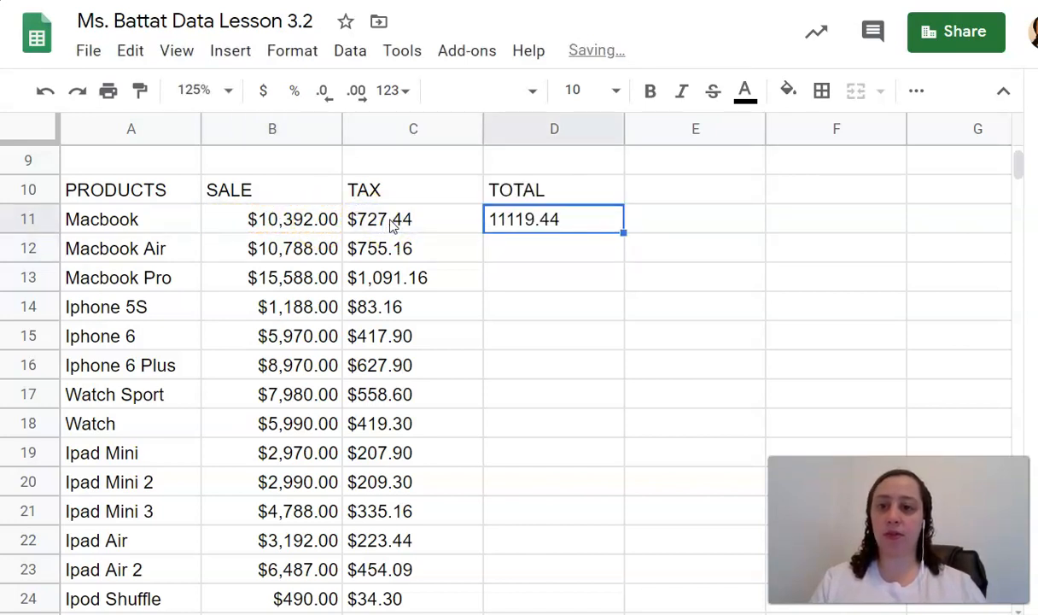
{"action": "key", "text": "ctrl+c"}
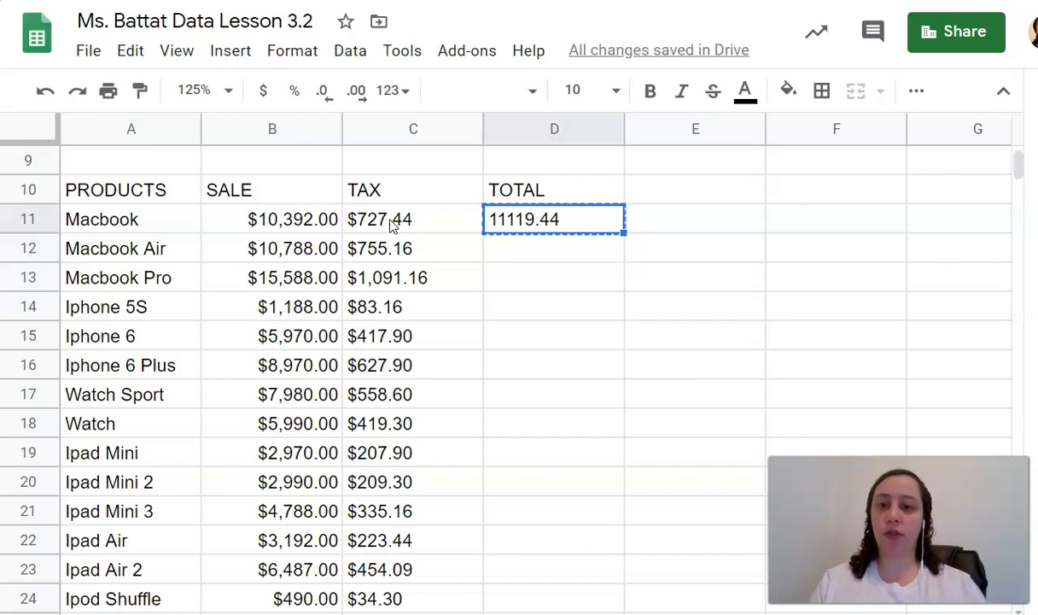
{"action": "key", "text": "Escape"}
{"action": "key", "text": "ctrl+c"}
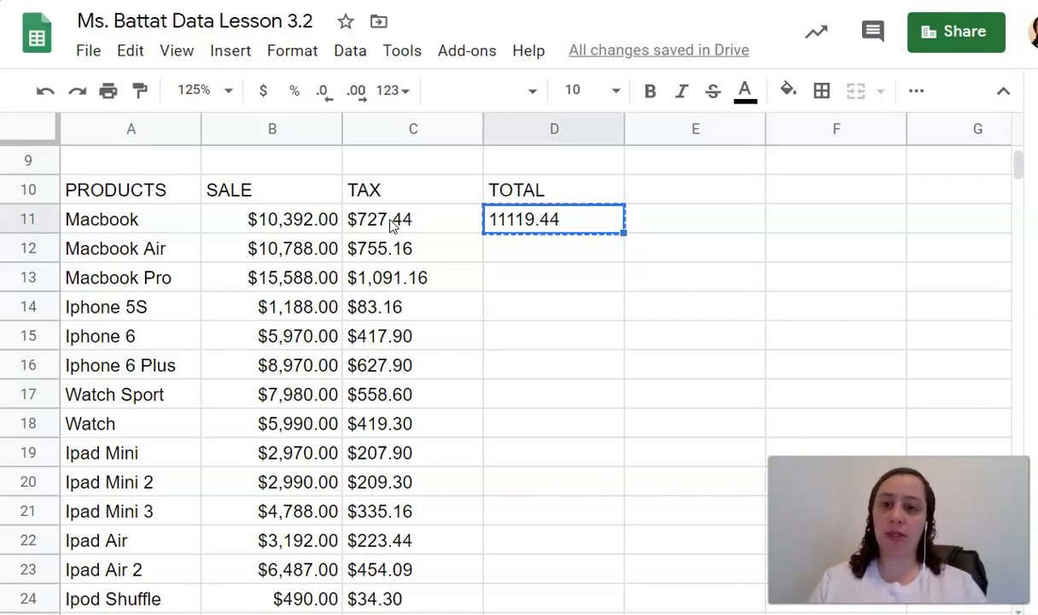
{"action": "key", "text": "Down"}
{"action": "key", "text": "shift+Down"}
{"action": "key", "text": "shift+Down"}
{"action": "key", "text": "shift+Down"}
{"action": "key", "text": "shift+Down"}
{"action": "key", "text": "shift+Down"}
{"action": "key", "text": "shift+Down"}
{"action": "key", "text": "shift+Down"}
{"action": "key", "text": "shift+Down"}
{"action": "key", "text": "shift+Down"}
{"action": "key", "text": "shift+Down"}
{"action": "key", "text": "shift+Down"}
{"action": "key", "text": "shift+Down"}
{"action": "key", "text": "shift+Down"}
{"action": "key", "text": "shift+Down"}
{"action": "key", "text": "shift+Down"}
{"action": "key", "text": "shift+Down"}
{"action": "key", "text": "shift+Down"}
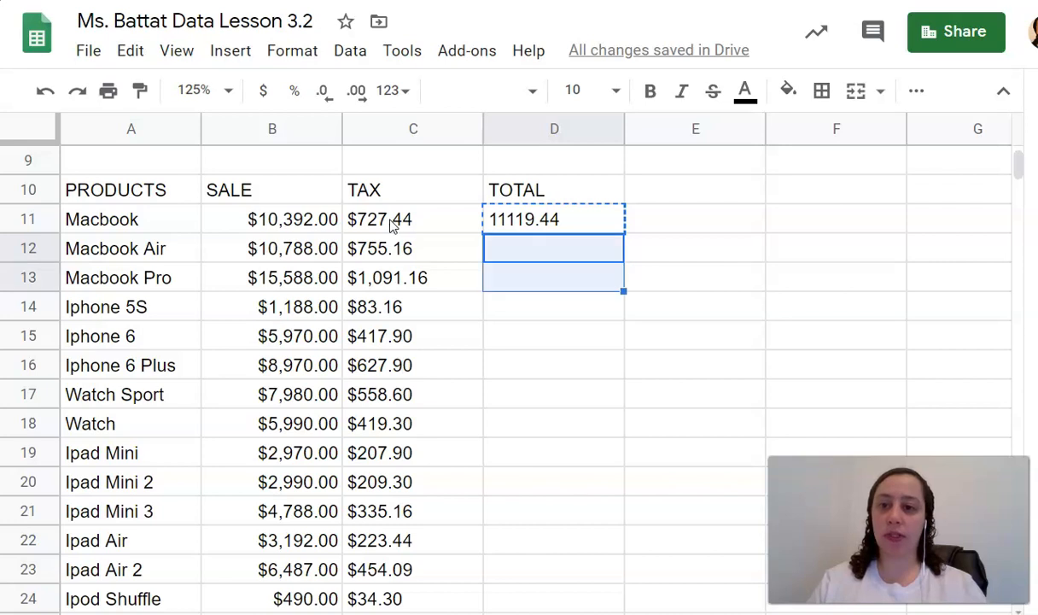
{"action": "key", "text": "shift+Up"}
{"action": "key", "text": "shift+Up"}
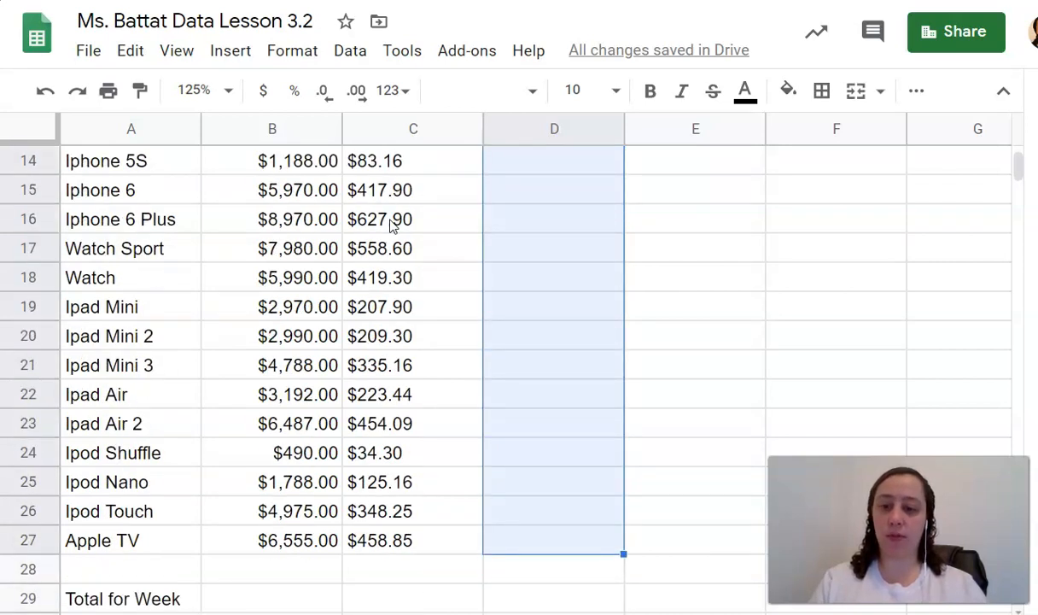
{"action": "key", "text": "ctrl+v"}
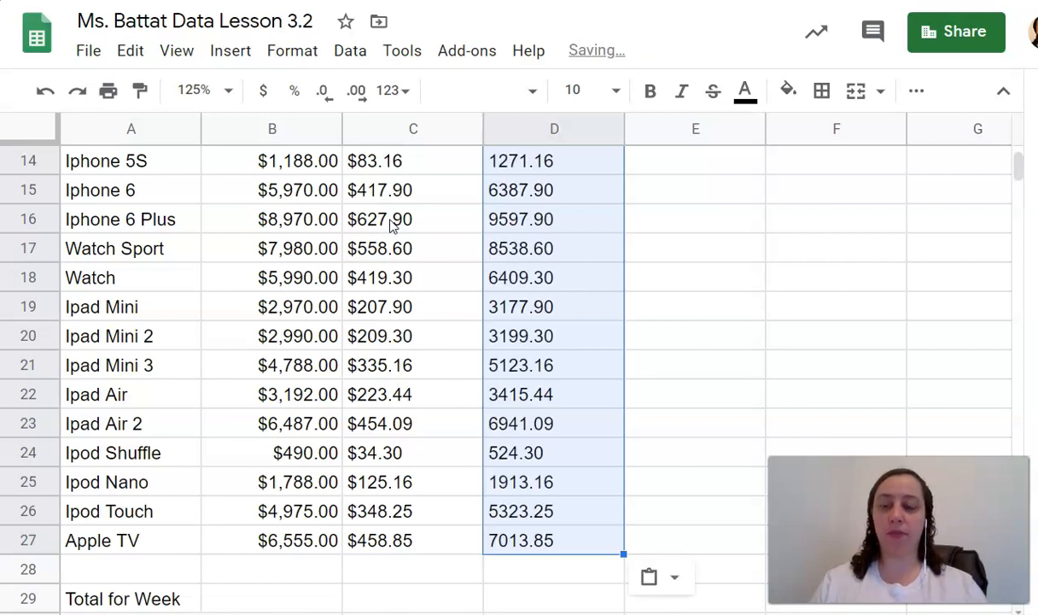
{"action": "scroll", "coordinate": [581, 234], "scroll_direction": "up", "scroll_amount": 5}
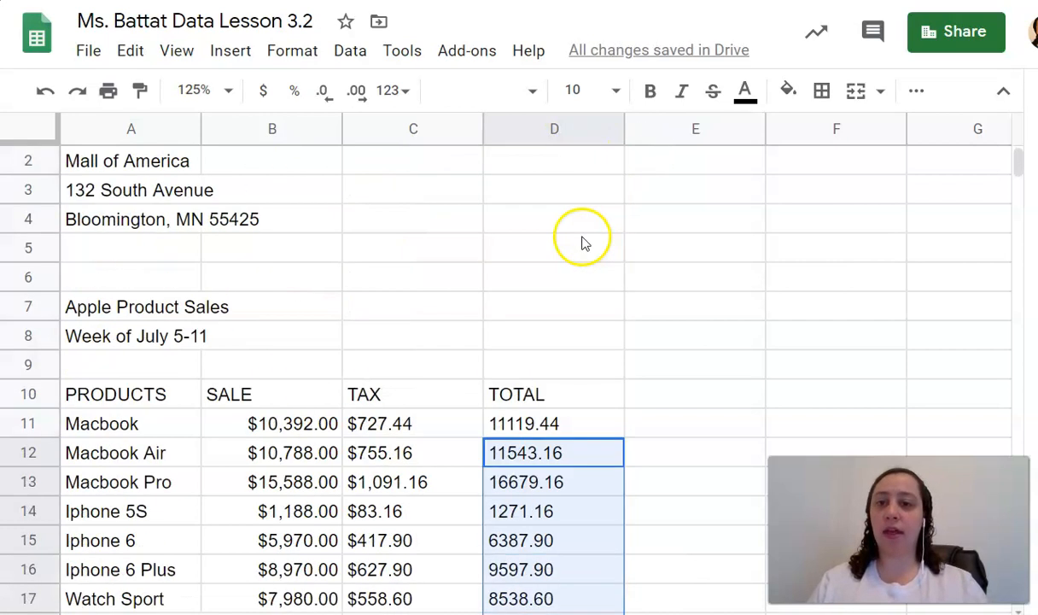
{"action": "scroll", "coordinate": [581, 244], "scroll_direction": "down", "scroll_amount": 2}
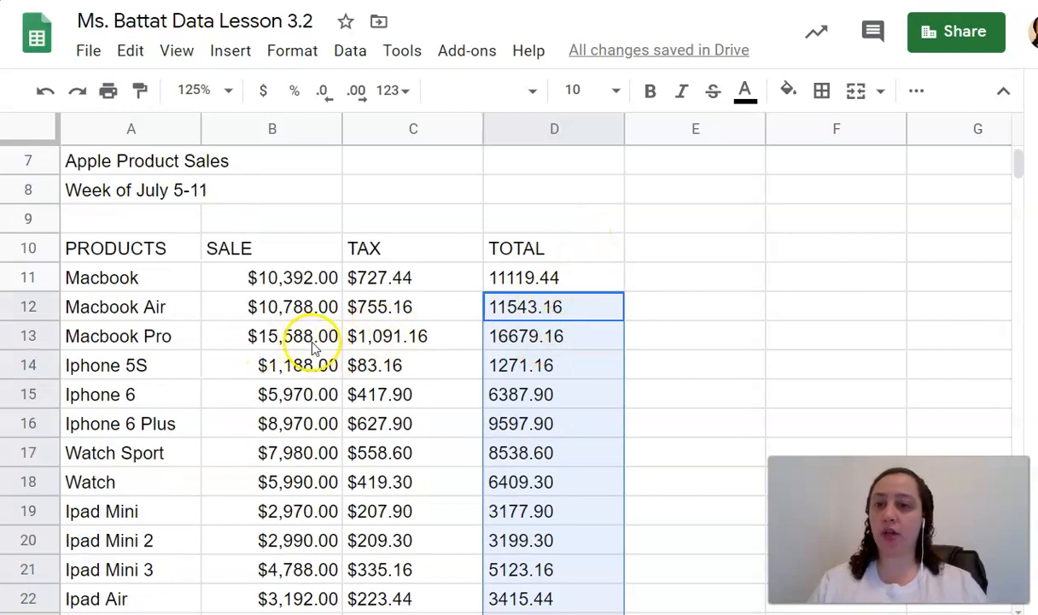
{"action": "double_click", "coordinate": [532, 336]}
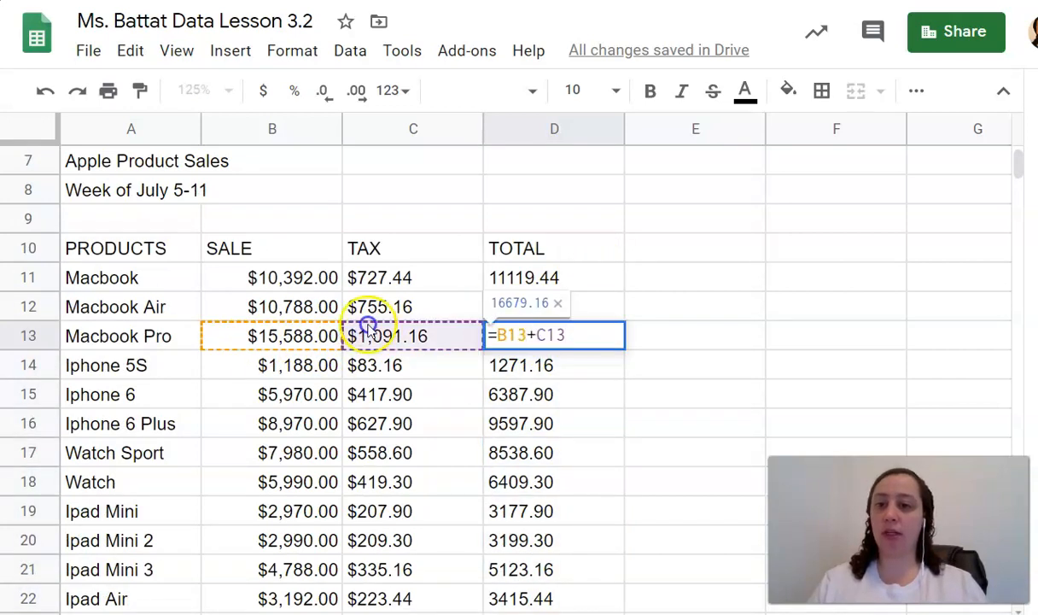
{"action": "left_click", "coordinate": [509, 371]}
{"action": "double_click", "coordinate": [509, 397]}
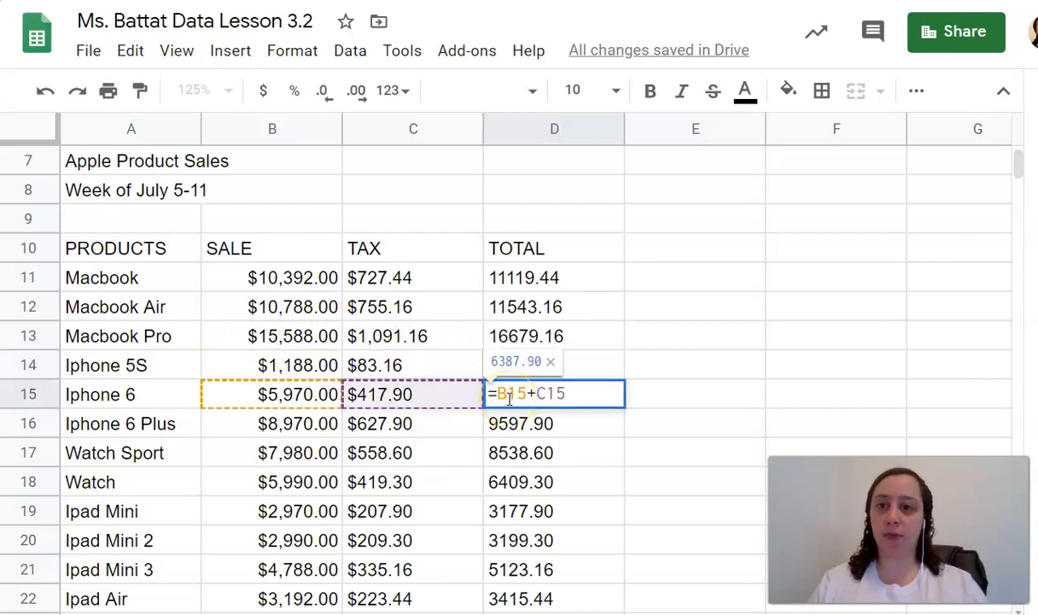
Format the whole TOTAL column (column D) as currency
{"action": "left_click", "coordinate": [548, 128]}
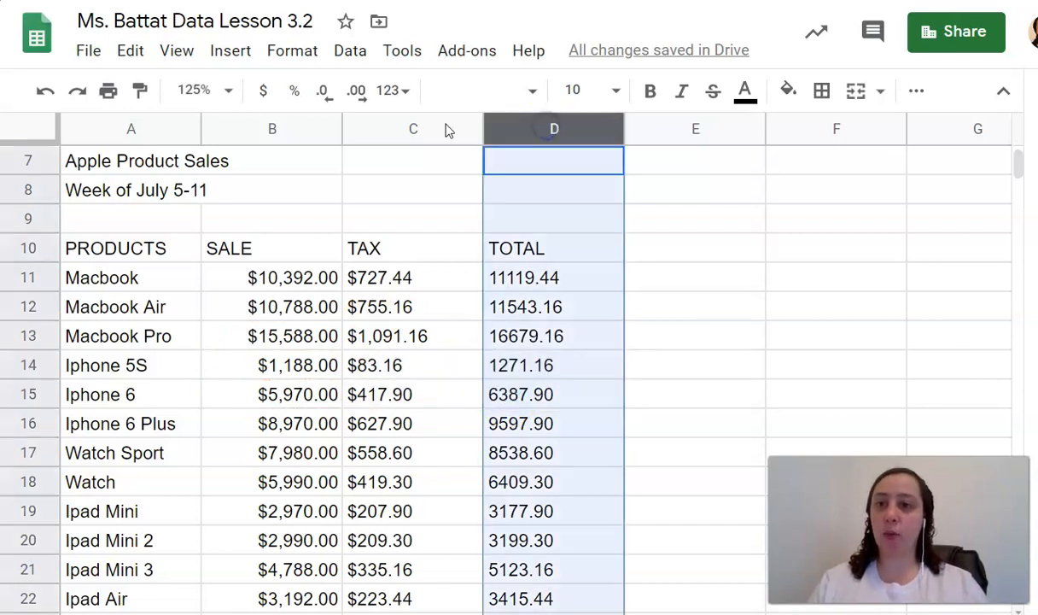
{"action": "left_click", "coordinate": [265, 94]}
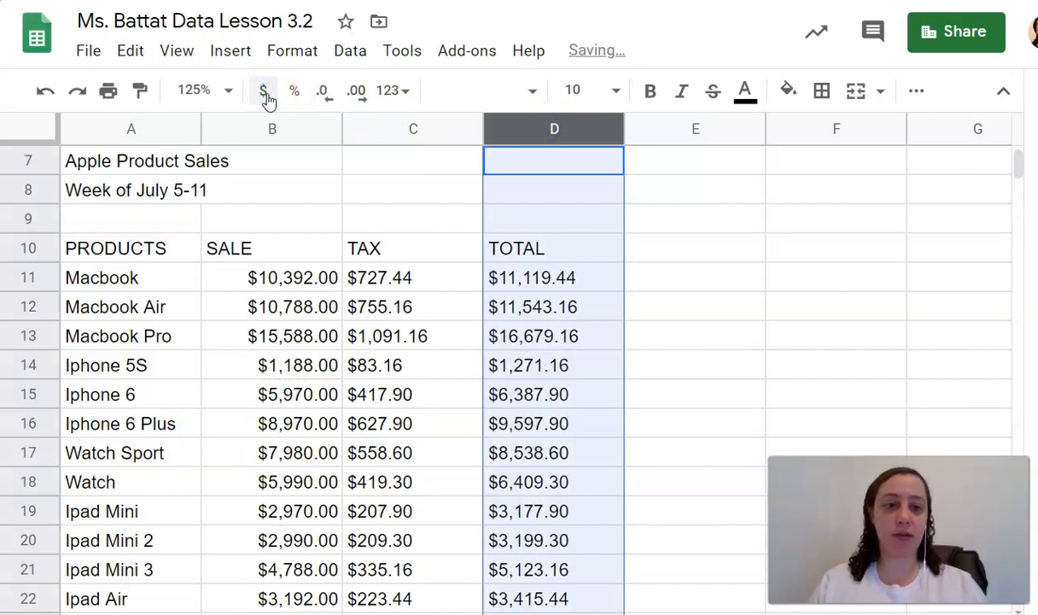
Calculate the Total for Week in B29 by summing all product sales with the formula =Sum(B11:B27)
{"action": "scroll", "coordinate": [316, 426], "scroll_direction": "down", "scroll_amount": 4}
{"action": "left_click", "coordinate": [318, 457]}
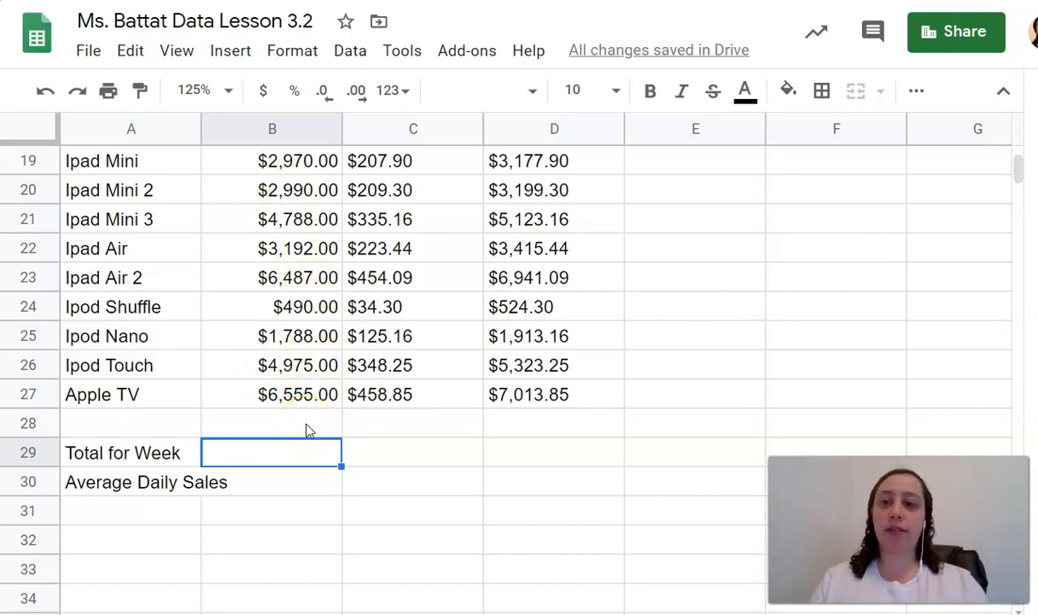
{"action": "type", "text": "=Sum"}
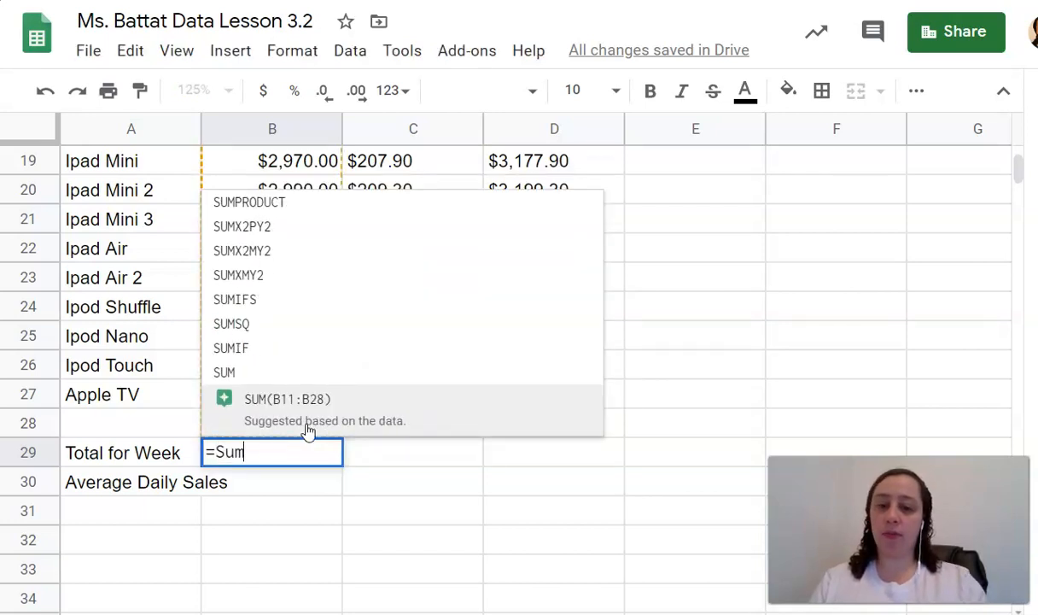
{"action": "type", "text": "("}
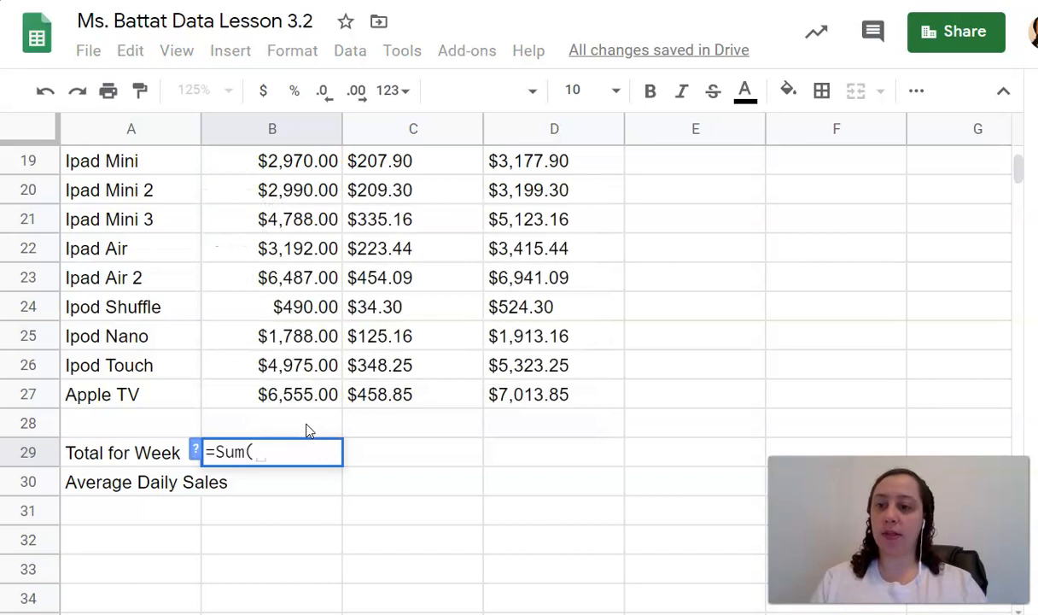
{"action": "left_click", "coordinate": [224, 455]}
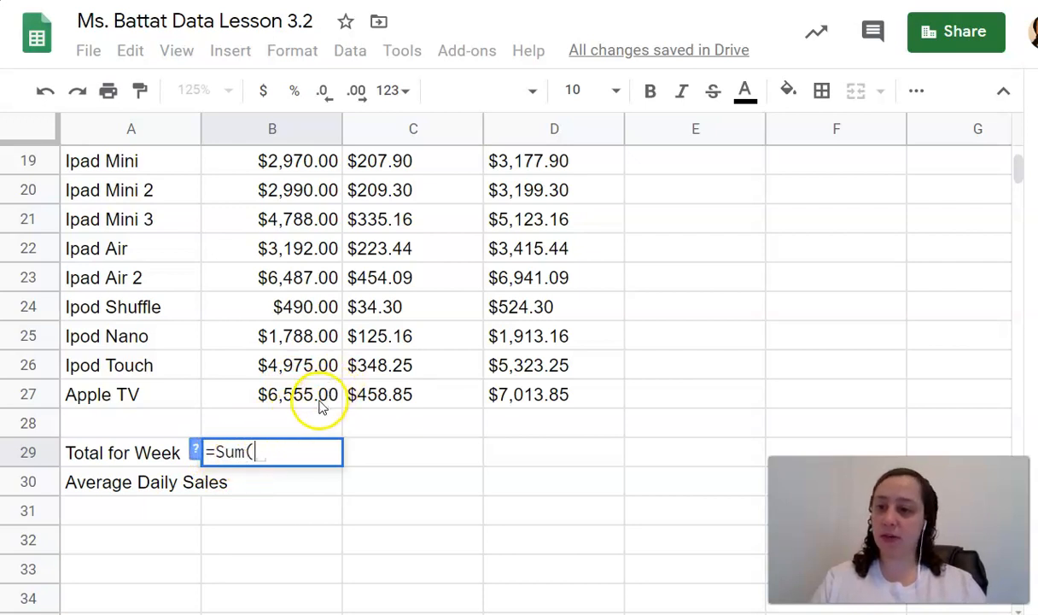
{"action": "scroll", "coordinate": [320, 405], "scroll_direction": "up", "scroll_amount": 5}
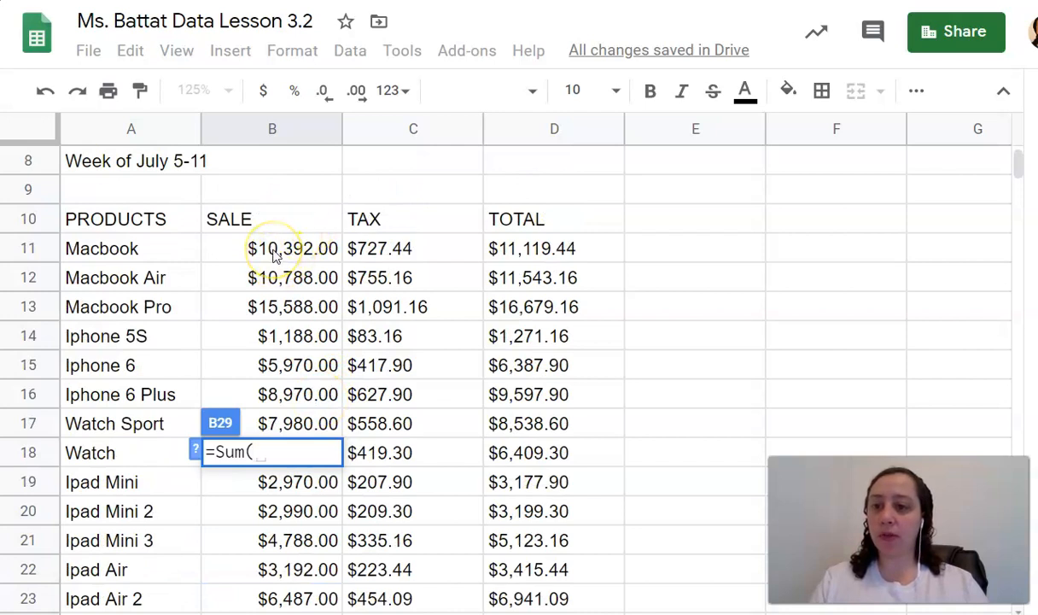
{"action": "left_click", "coordinate": [275, 256]}
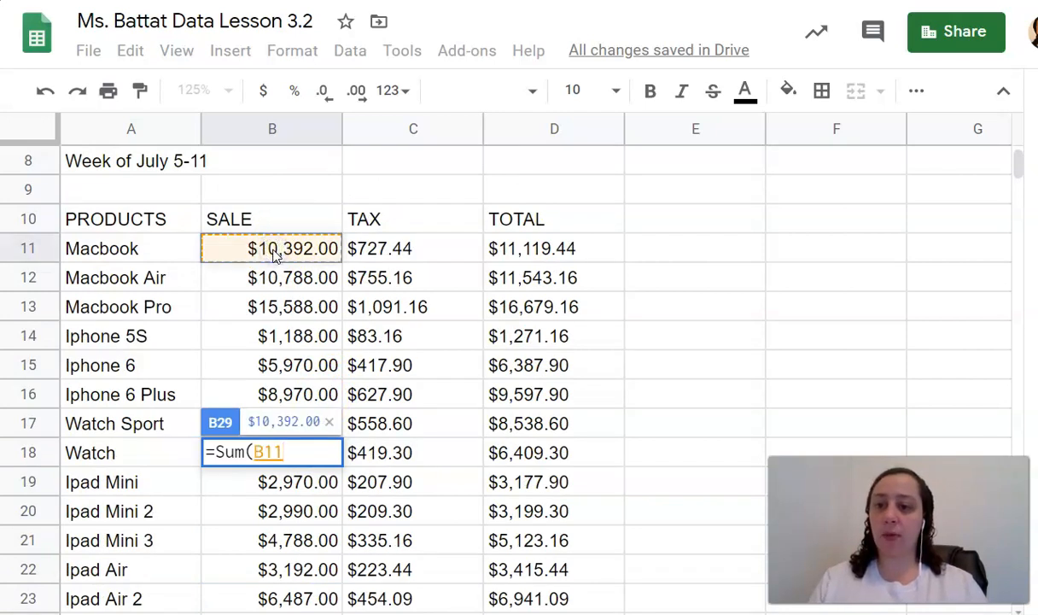
{"action": "key", "text": "shift+Down"}
{"action": "key", "text": "shift+Down"}
{"action": "key", "text": "shift+Down"}
{"action": "key", "text": "shift+Down"}
{"action": "key", "text": "shift+Down"}
{"action": "key", "text": "shift+Down"}
{"action": "key", "text": "shift+Down"}
{"action": "key", "text": "shift+Down"}
{"action": "key", "text": "shift+Down"}
{"action": "key", "text": "shift+Down"}
{"action": "key", "text": "shift+Down"}
{"action": "key", "text": "shift+Down"}
{"action": "key", "text": "shift+Down"}
{"action": "key", "text": "shift+Down"}
{"action": "key", "text": "shift+Down"}
{"action": "key", "text": "shift+Down"}
{"action": "key", "text": "shift+Down"}
{"action": "key", "text": "shift+Down"}
{"action": "key", "text": "shift+Down"}
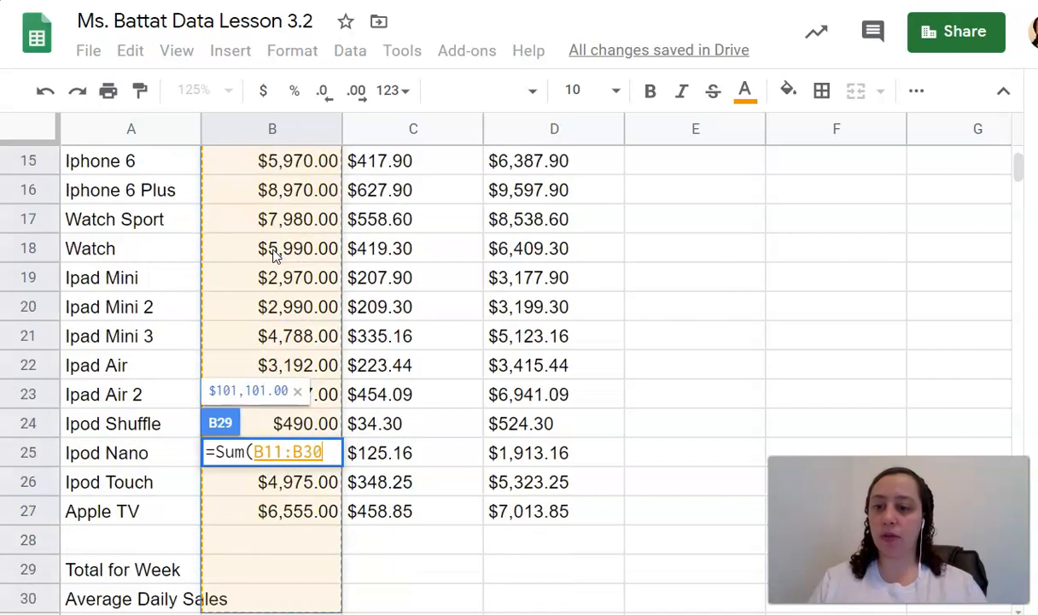
{"action": "key", "text": "shift+Up"}
{"action": "key", "text": "shift+Up"}
{"action": "key", "text": "shift+Up"}
{"action": "key", "text": "shift+Up"}
{"action": "key", "text": "shift+Down"}
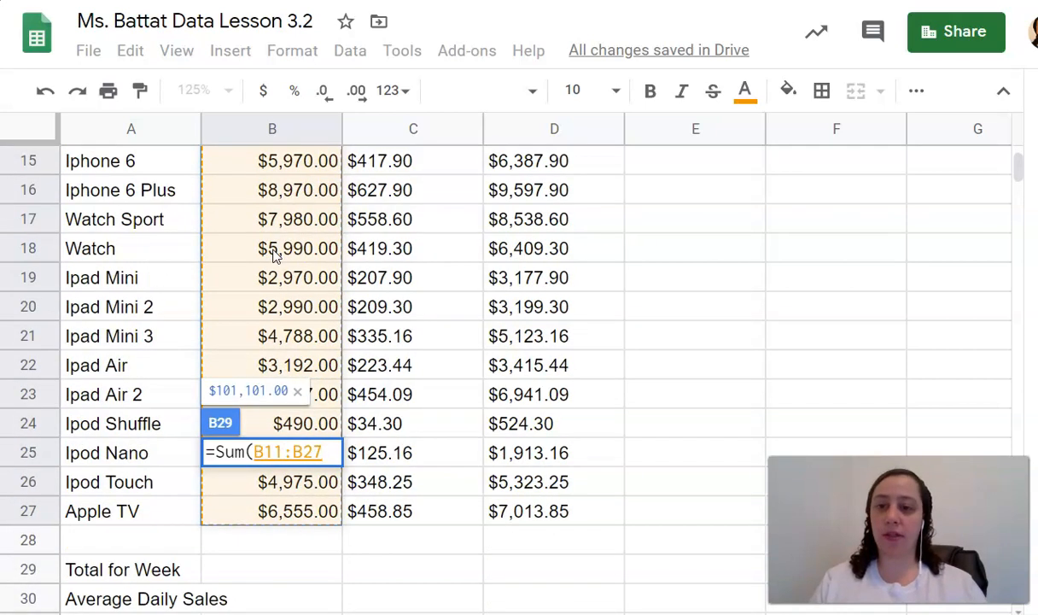
{"action": "type", "text": ")"}
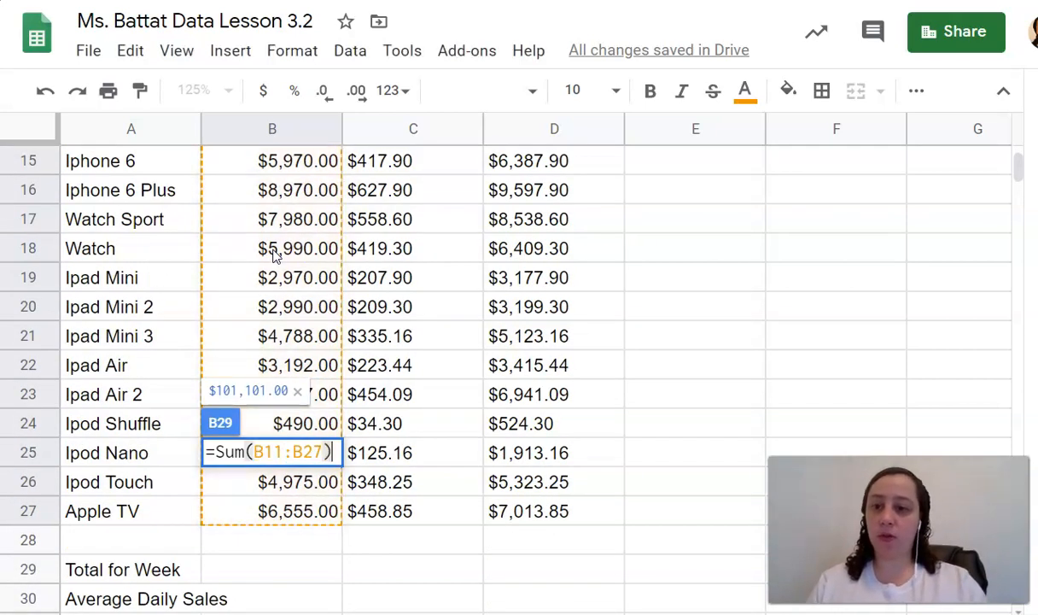
{"action": "key", "text": "Return"}
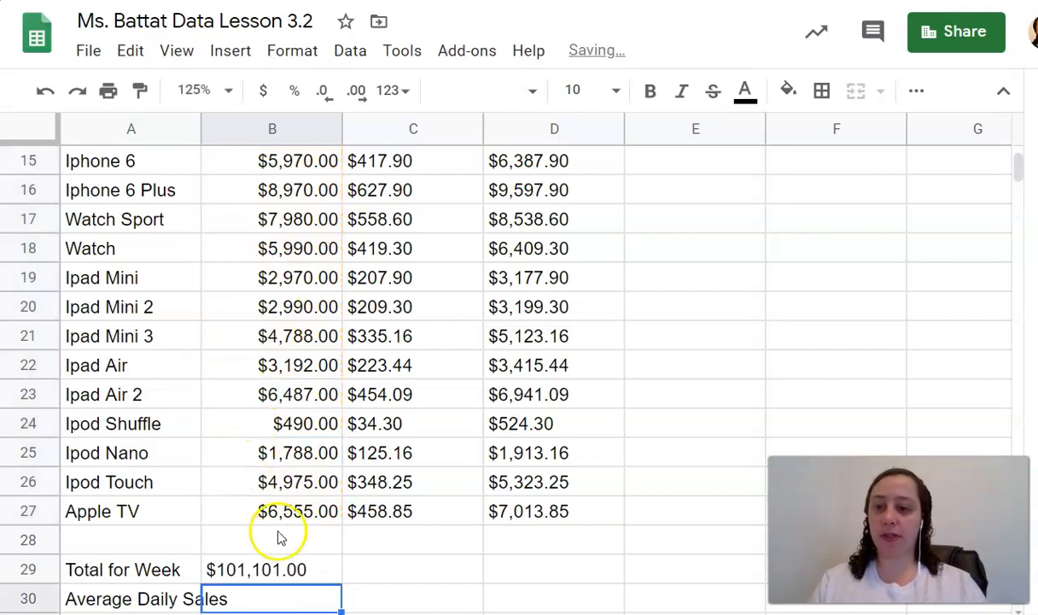
Calculate the Average Daily Sales in B30 by dividing the weekly total by seven days with the formula =B29/7
{"action": "left_click", "coordinate": [304, 568]}
{"action": "scroll", "coordinate": [302, 563], "scroll_direction": "up", "scroll_amount": 5}
{"action": "left_click", "coordinate": [202, 364]}
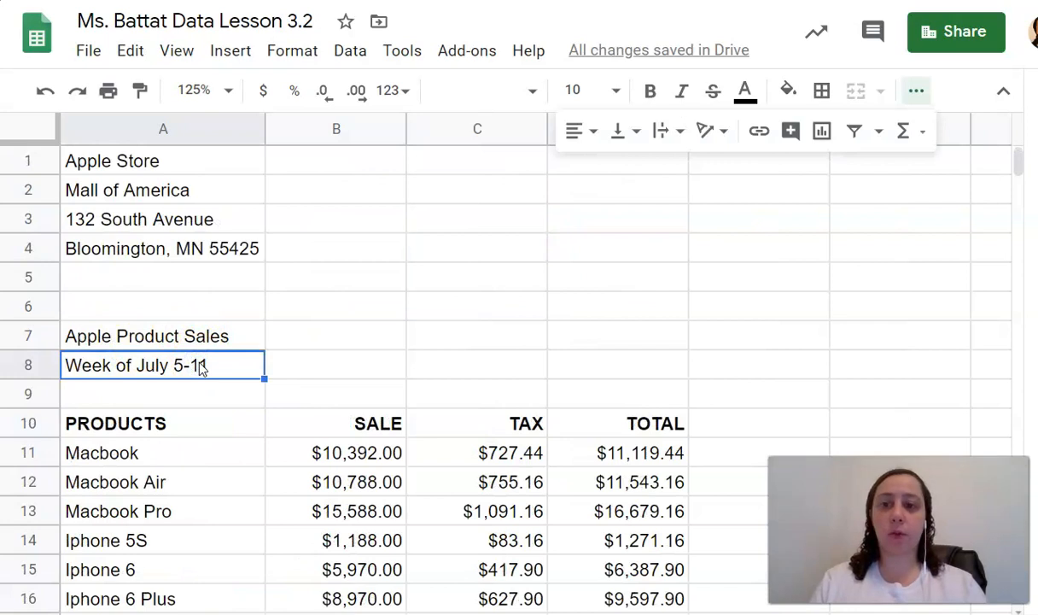
{"action": "scroll", "coordinate": [197, 366], "scroll_direction": "down", "scroll_amount": 7}
{"action": "left_click", "coordinate": [389, 379]}
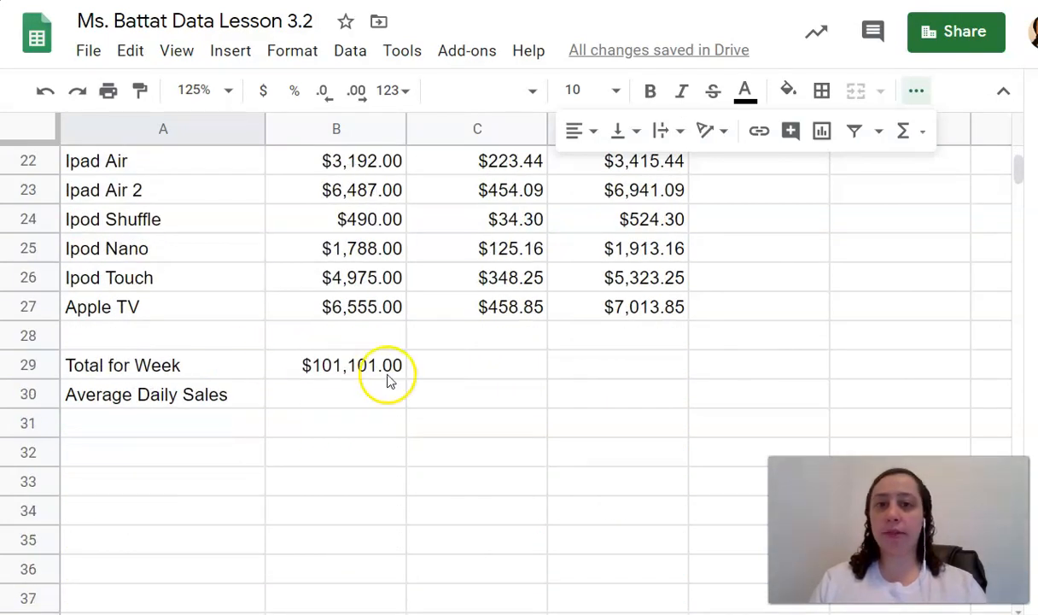
{"action": "left_click", "coordinate": [350, 398]}
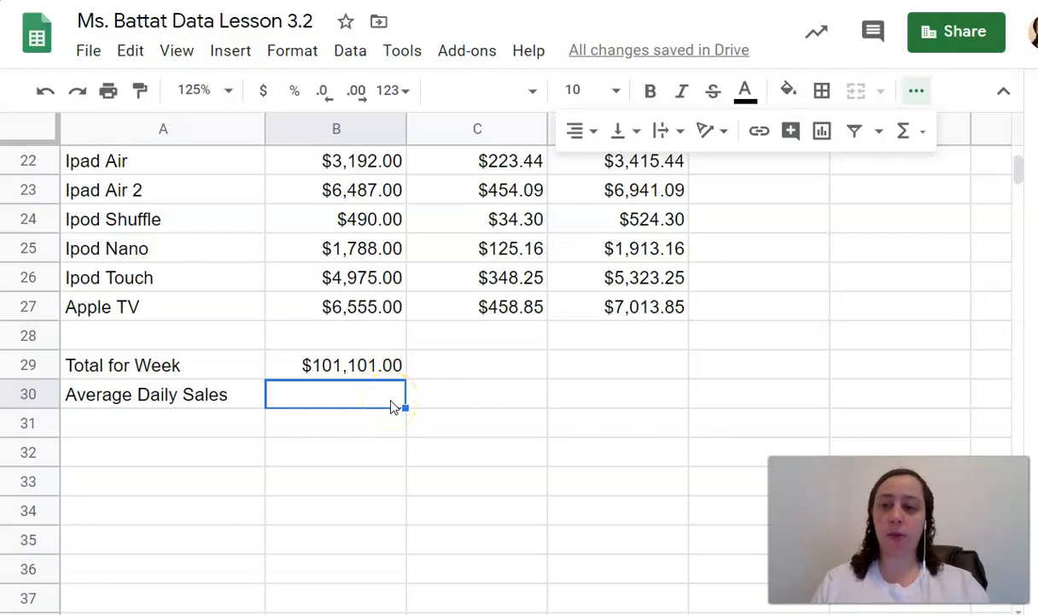
{"action": "type", "text": "="}
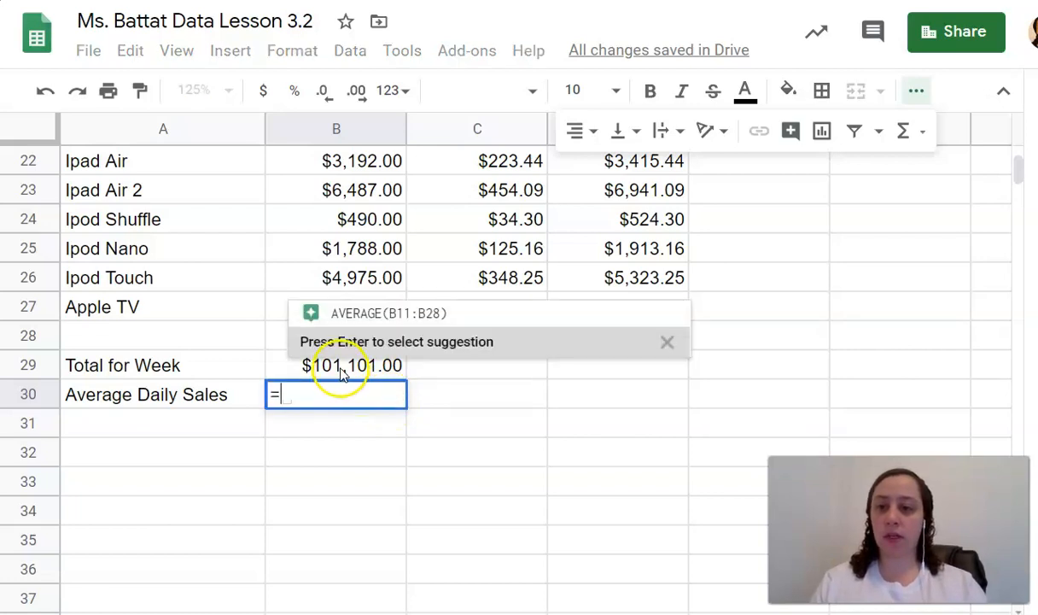
{"action": "left_click", "coordinate": [340, 373]}
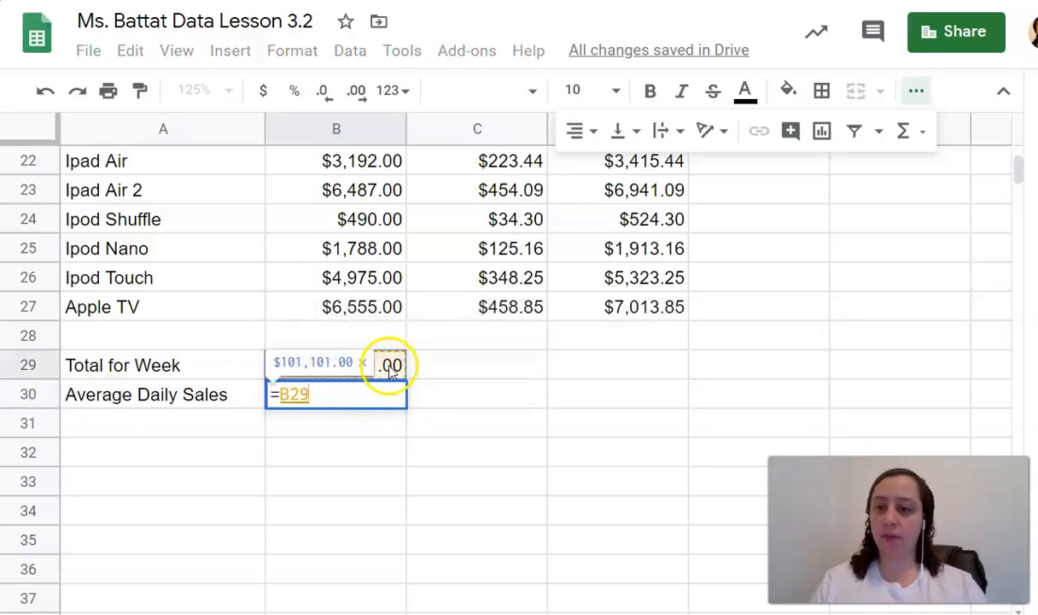
{"action": "type", "text": "/7"}
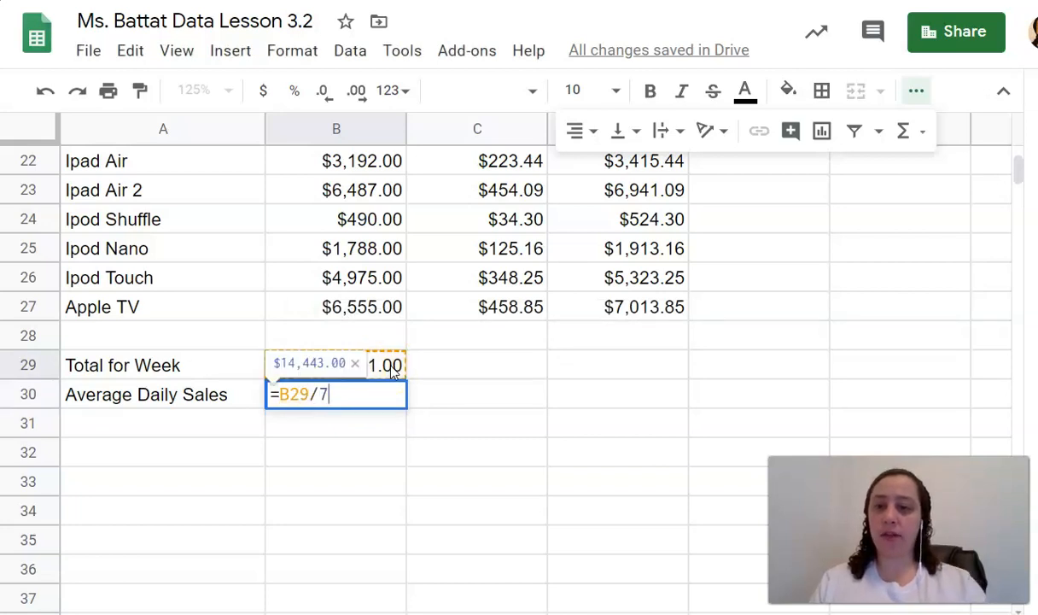
{"action": "key", "text": "Return"}
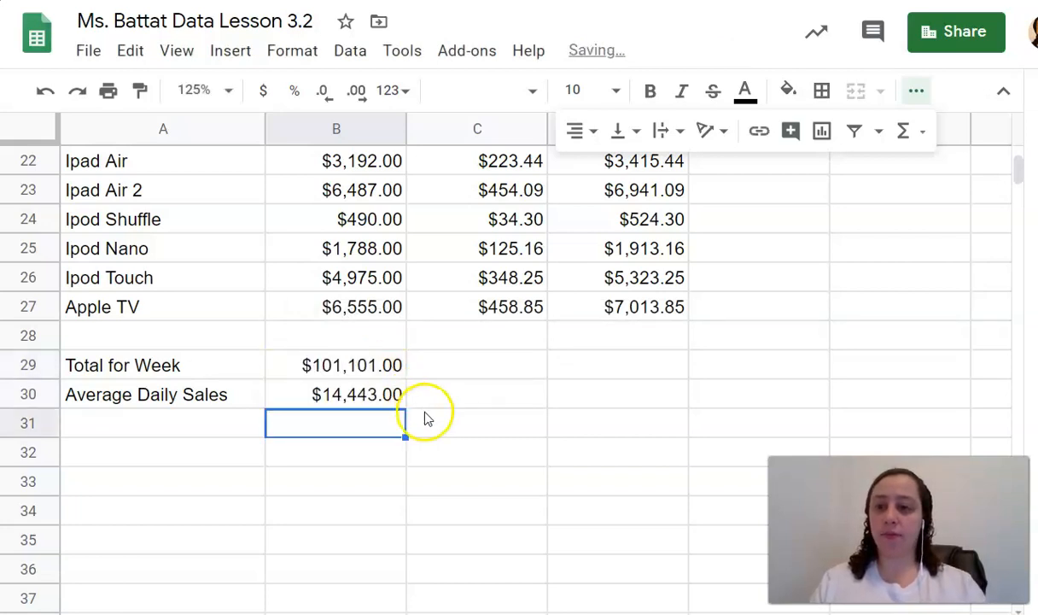
{"action": "left_click", "coordinate": [320, 402]}
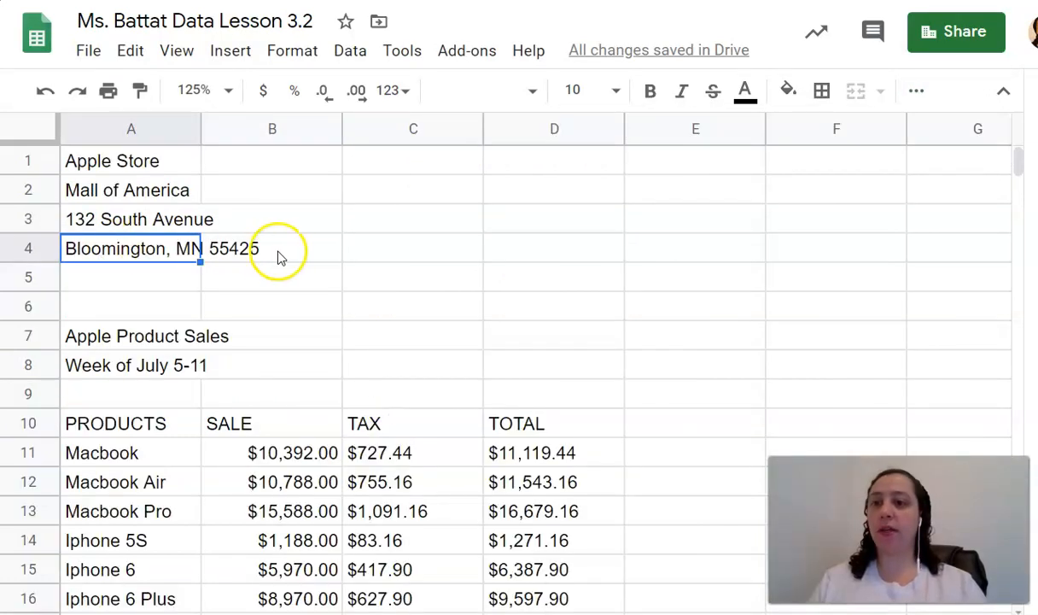
Auto-fit the width of column A to its longest entry
{"action": "double_click", "coordinate": [197, 135]}
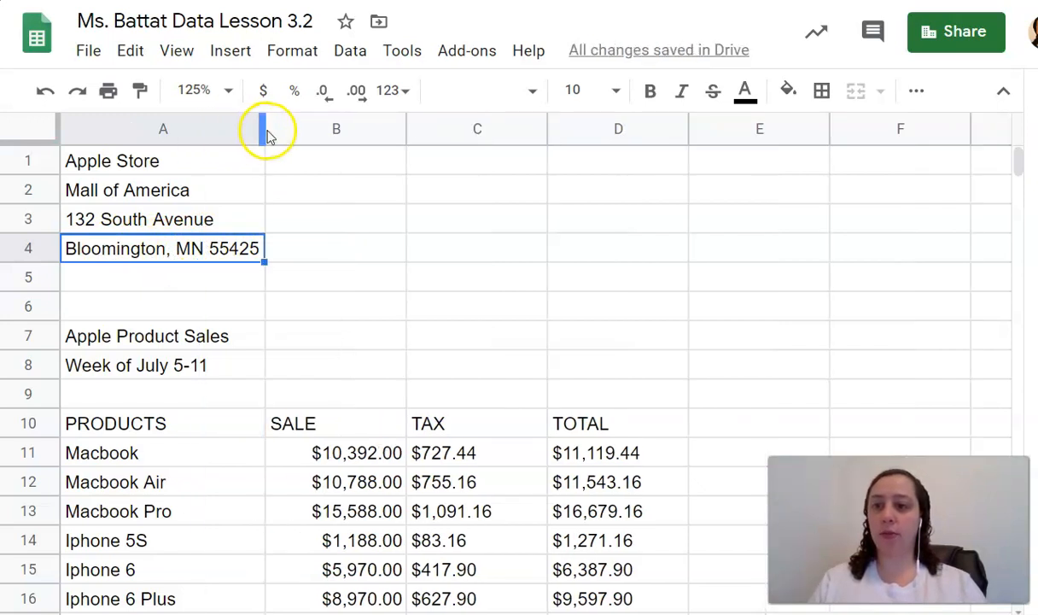
Try centre-aligning the store name and address lines in A1:A4, and undo the alignment
{"action": "left_click_drag", "start_coordinate": [128, 160], "coordinate": [192, 253]}
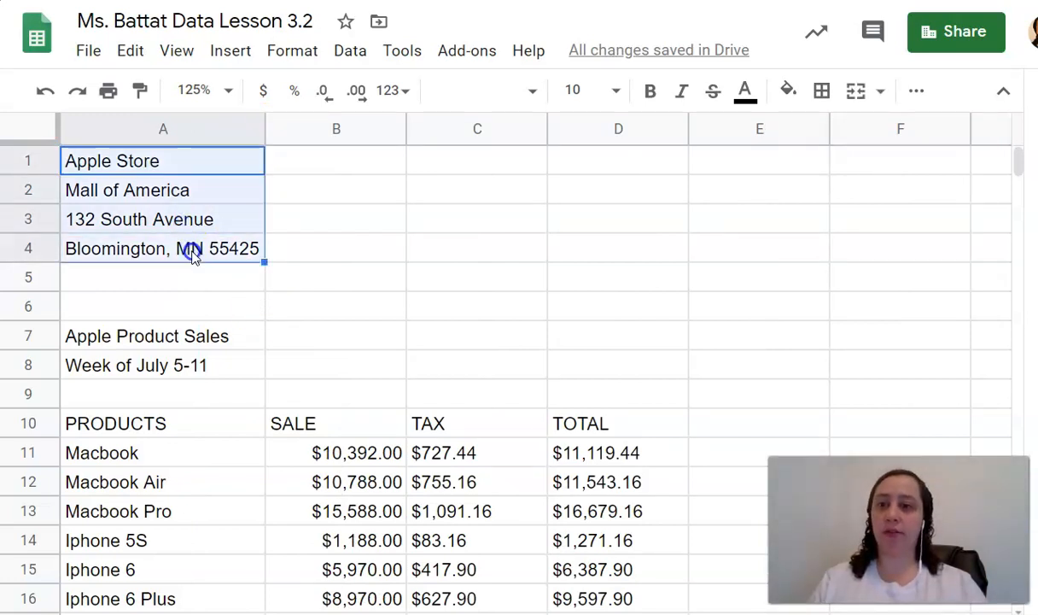
{"action": "left_click", "coordinate": [921, 94]}
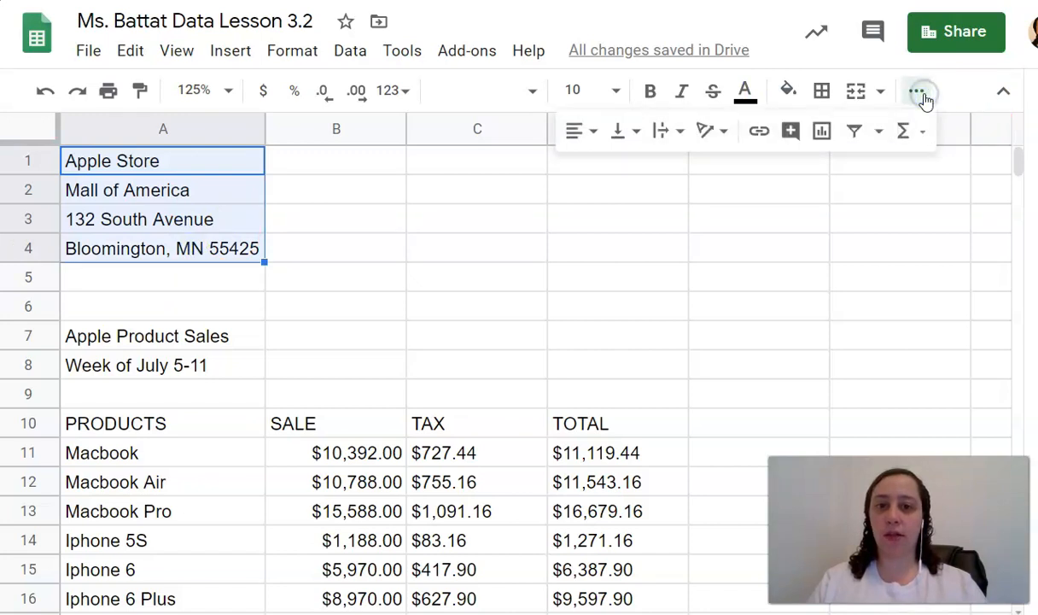
{"action": "left_click", "coordinate": [578, 139]}
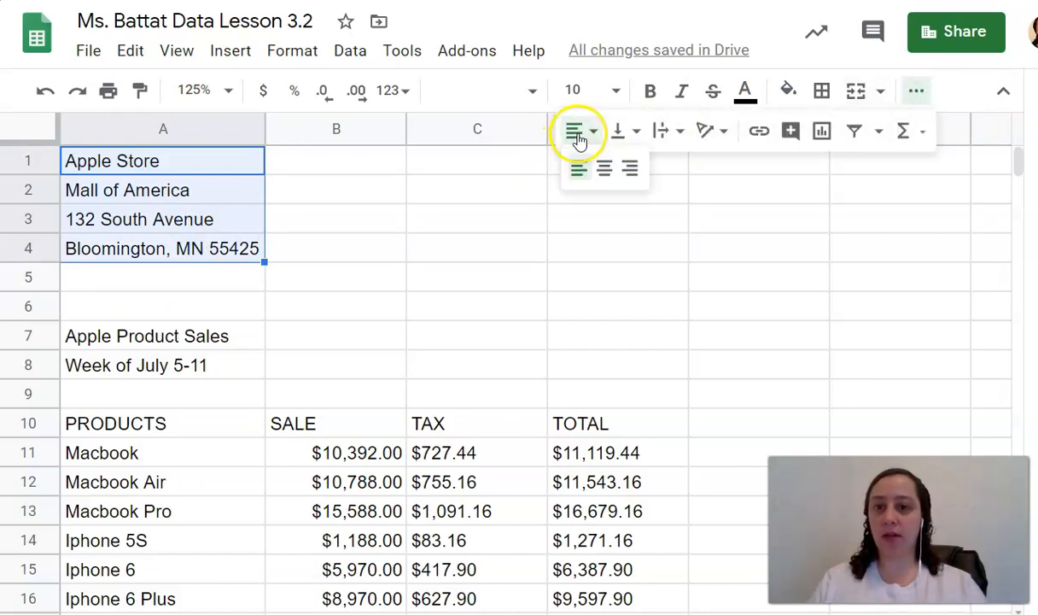
{"action": "left_click", "coordinate": [611, 170]}
{"action": "left_click", "coordinate": [617, 247]}
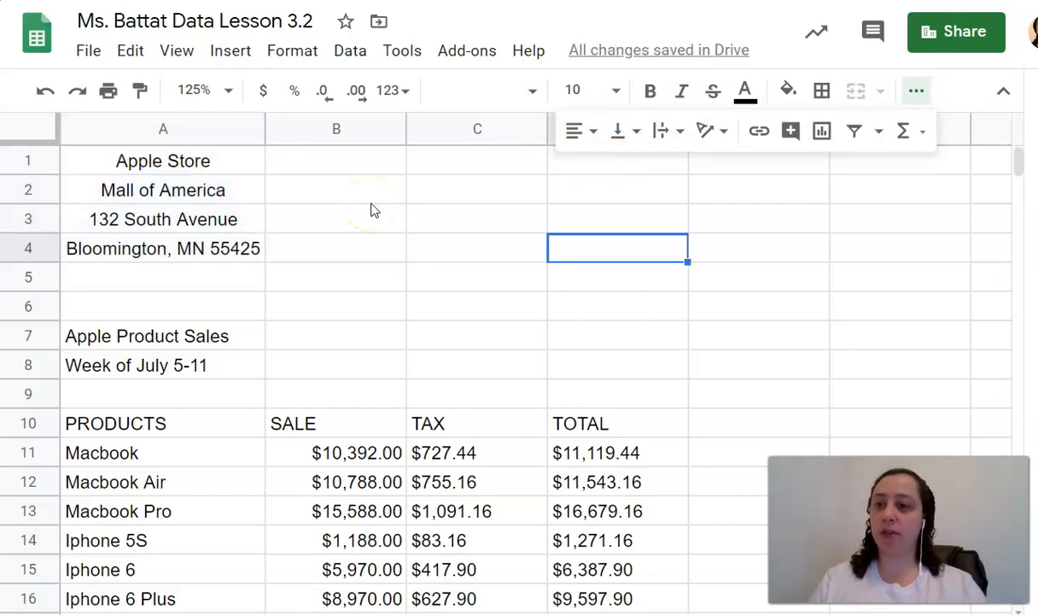
{"action": "key", "text": "ctrl+z"}
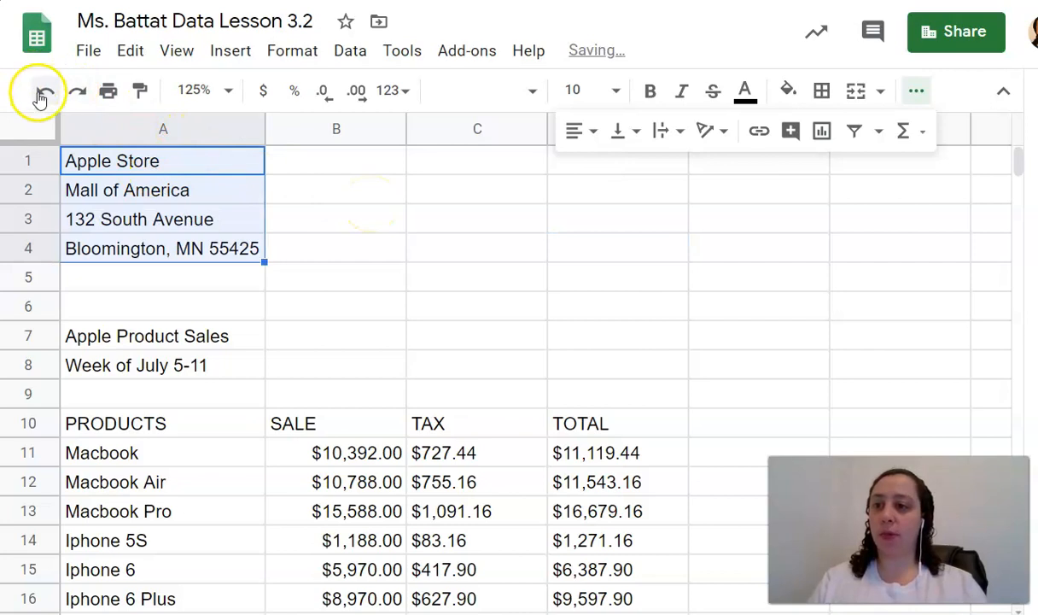
Make the PRODUCTS, SALE, TAX and TOTAL headings in row 10 bold
{"action": "left_click_drag", "start_coordinate": [164, 427], "coordinate": [565, 428]}
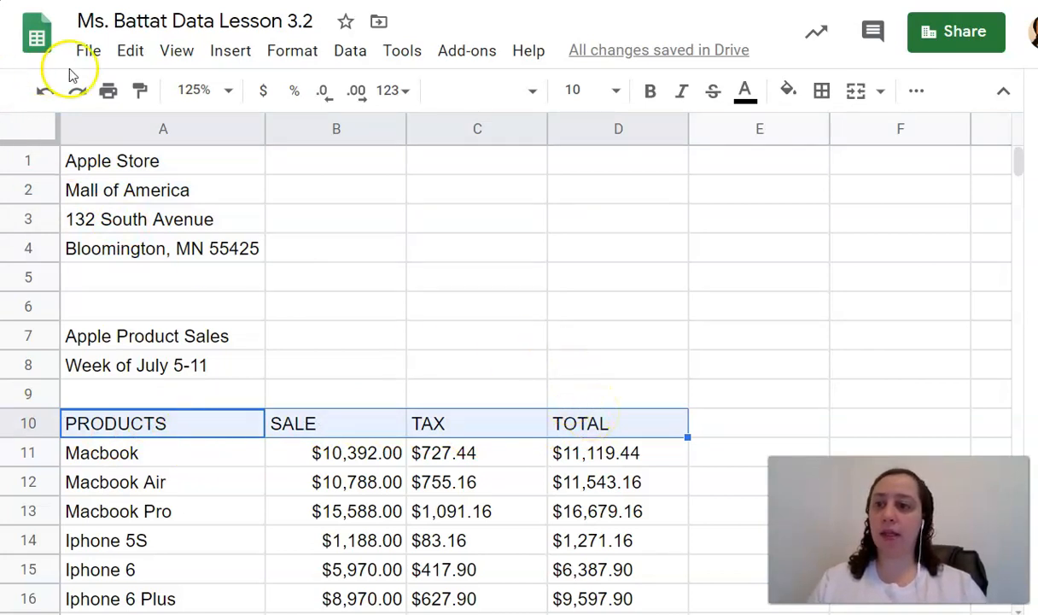
{"action": "left_click", "coordinate": [651, 99]}
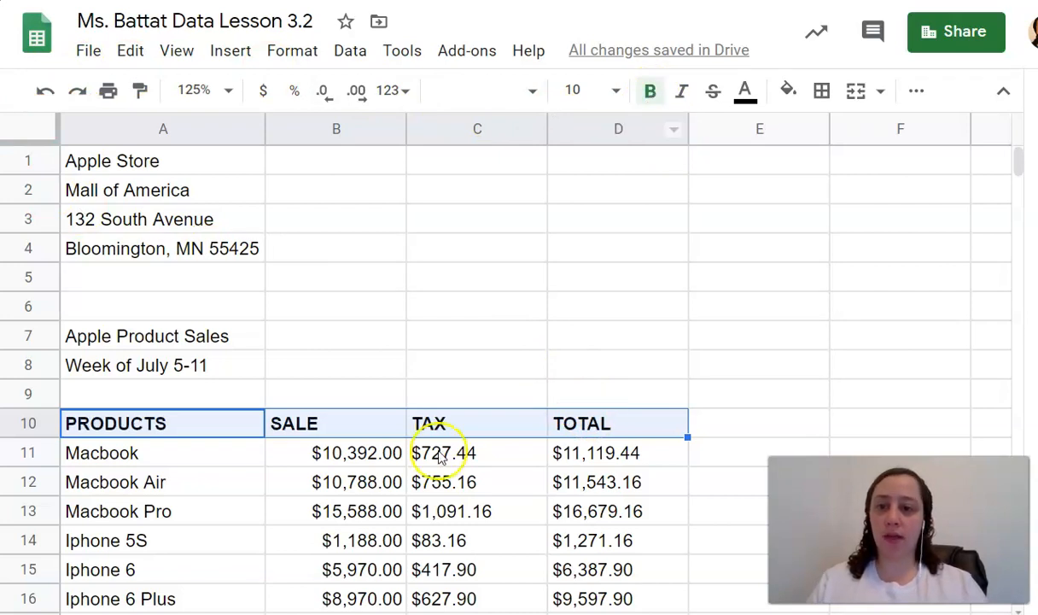
Right-align the whole SALE, TAX and TOTAL columns (B through D)
{"action": "scroll", "coordinate": [424, 461], "scroll_direction": "down", "scroll_amount": 1}
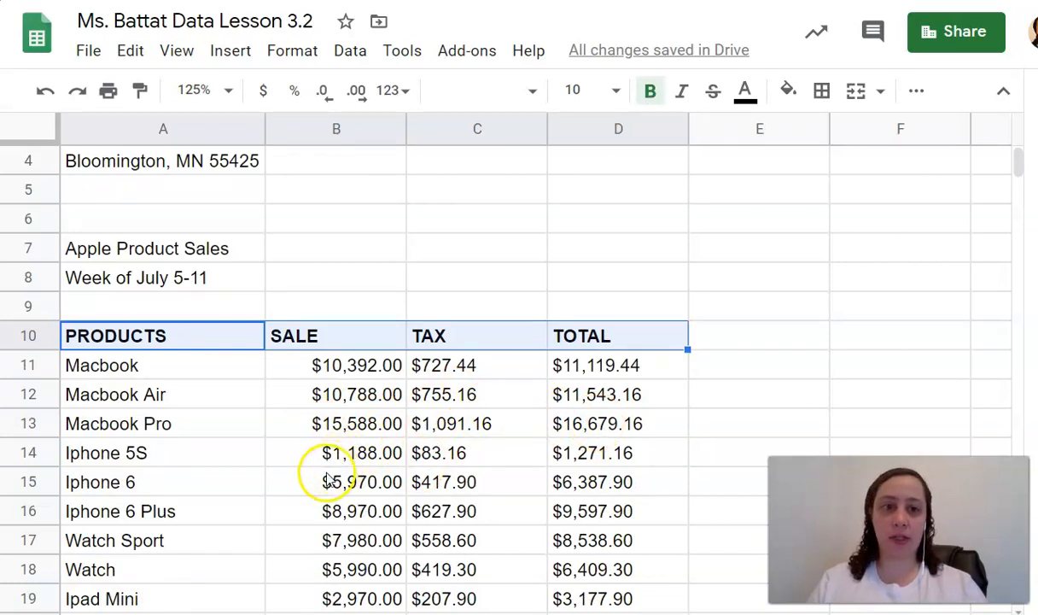
{"action": "left_click", "coordinate": [410, 223]}
{"action": "left_click", "coordinate": [335, 129]}
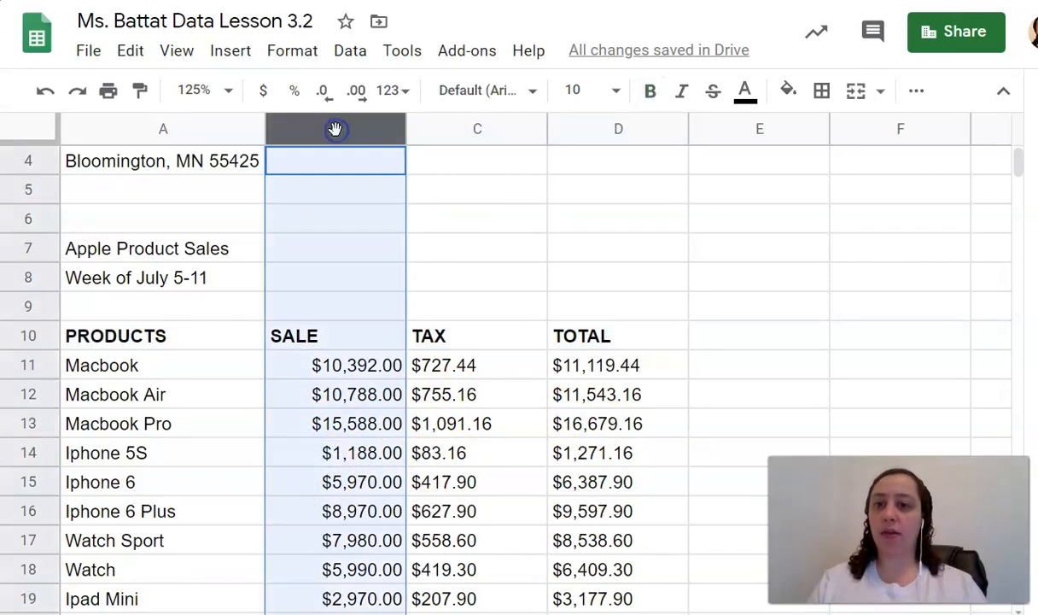
{"action": "key", "text": "shift+Right"}
{"action": "key", "text": "shift+Right"}
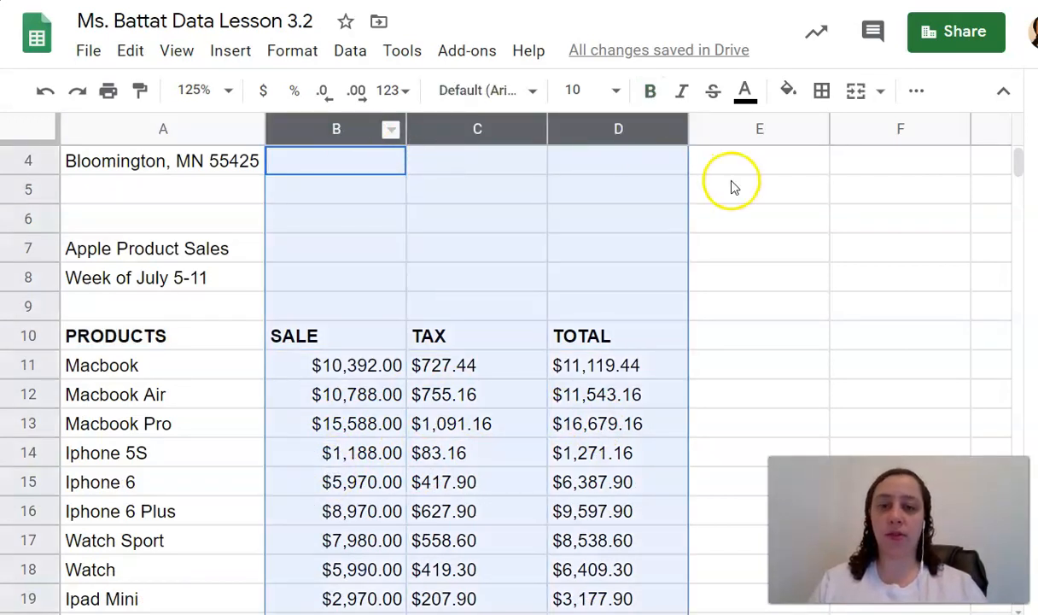
{"action": "left_click", "coordinate": [916, 90]}
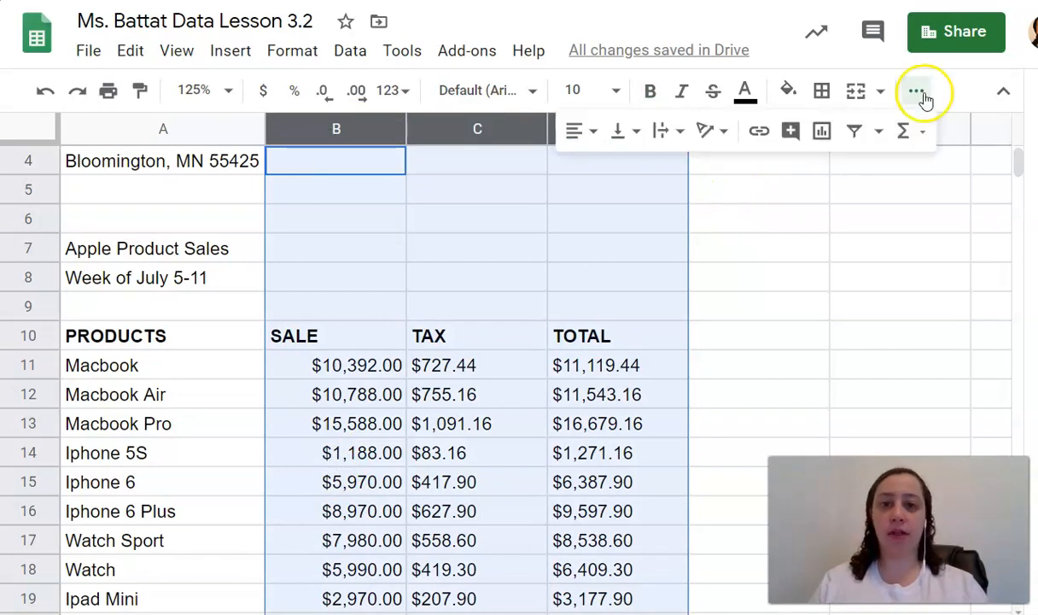
{"action": "left_click", "coordinate": [586, 135]}
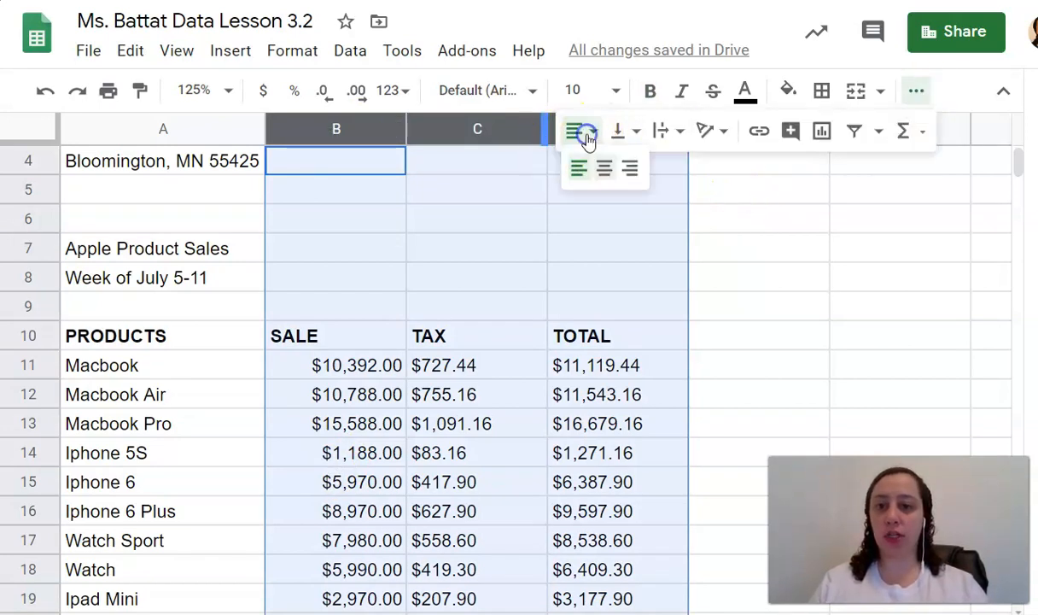
{"action": "left_click", "coordinate": [631, 175]}
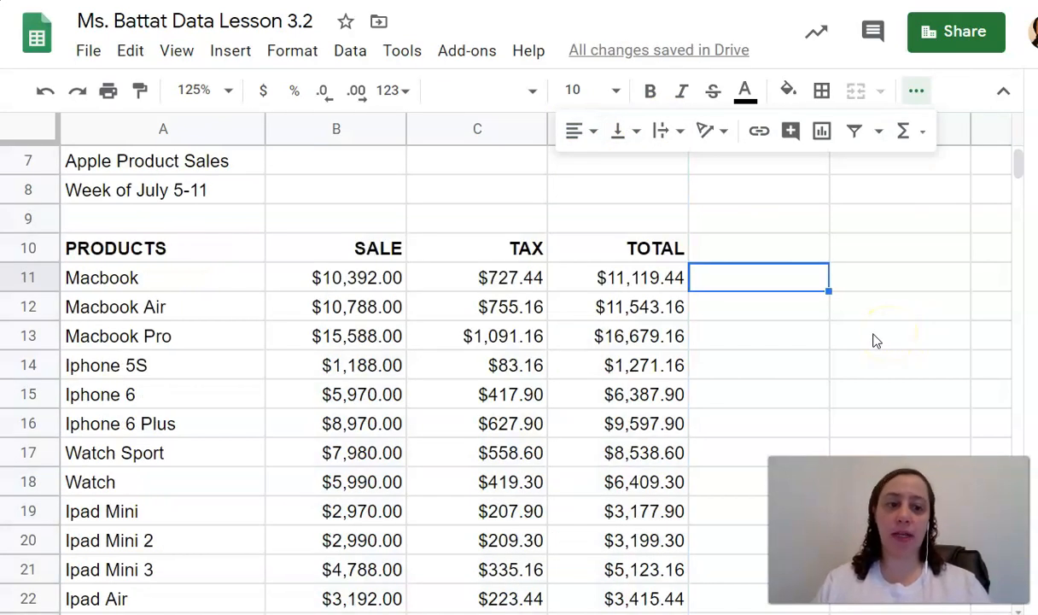
Show the sheet's formulas to check the TAX and TOTAL columns, and switch the display back to values
{"action": "left_click", "coordinate": [178, 50]}
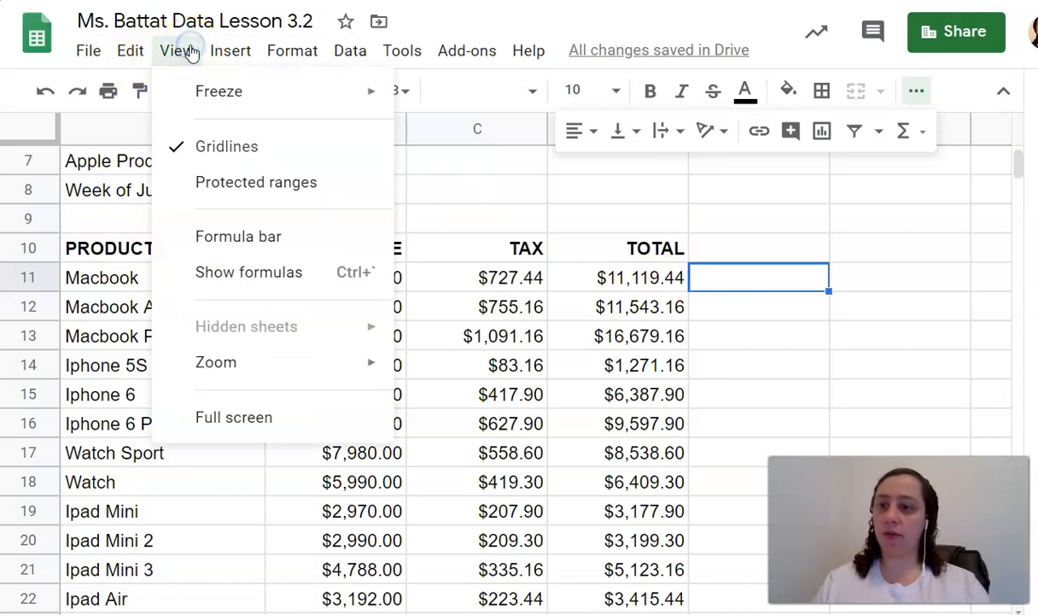
{"action": "left_click", "coordinate": [239, 282]}
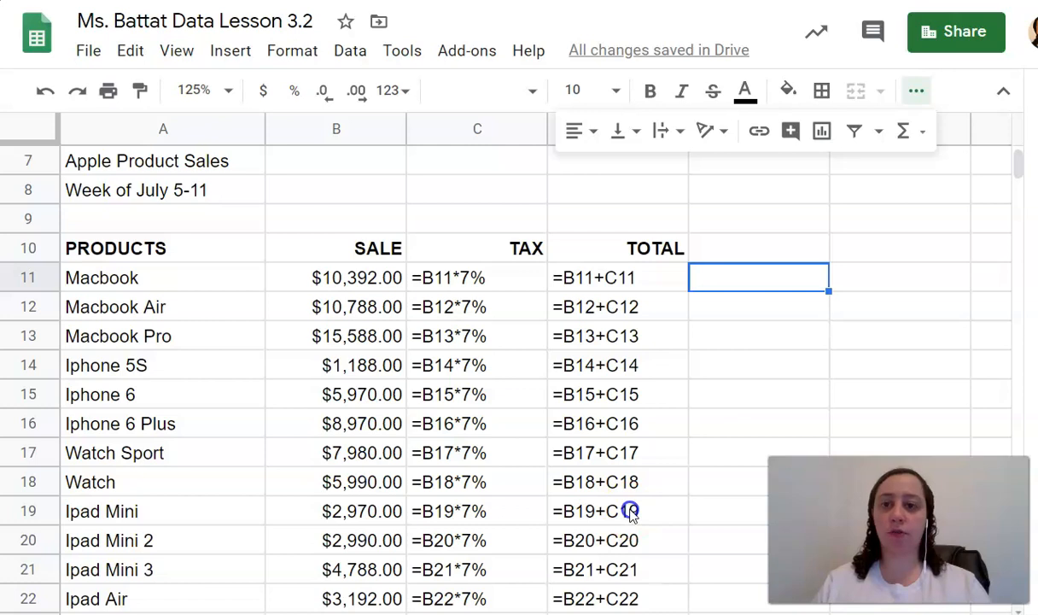
{"action": "left_click", "coordinate": [187, 53]}
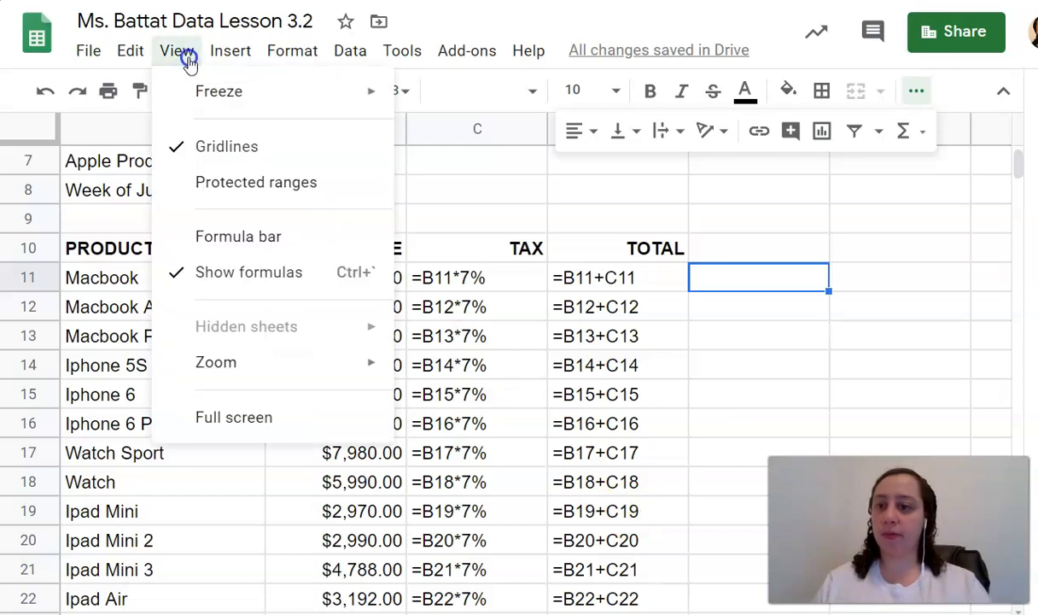
{"action": "left_click", "coordinate": [240, 282]}
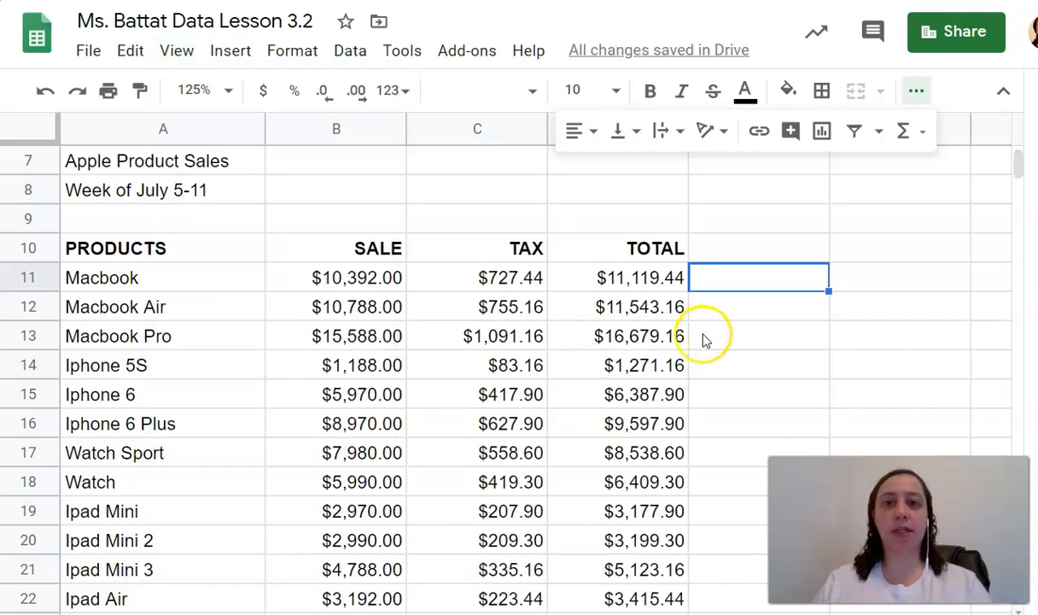
Open the print settings for the current sheet, set the page orientation to Portrait and check the page preview
{"action": "left_click", "coordinate": [727, 395]}
{"action": "scroll", "coordinate": [727, 394], "scroll_direction": "up", "scroll_amount": 2}
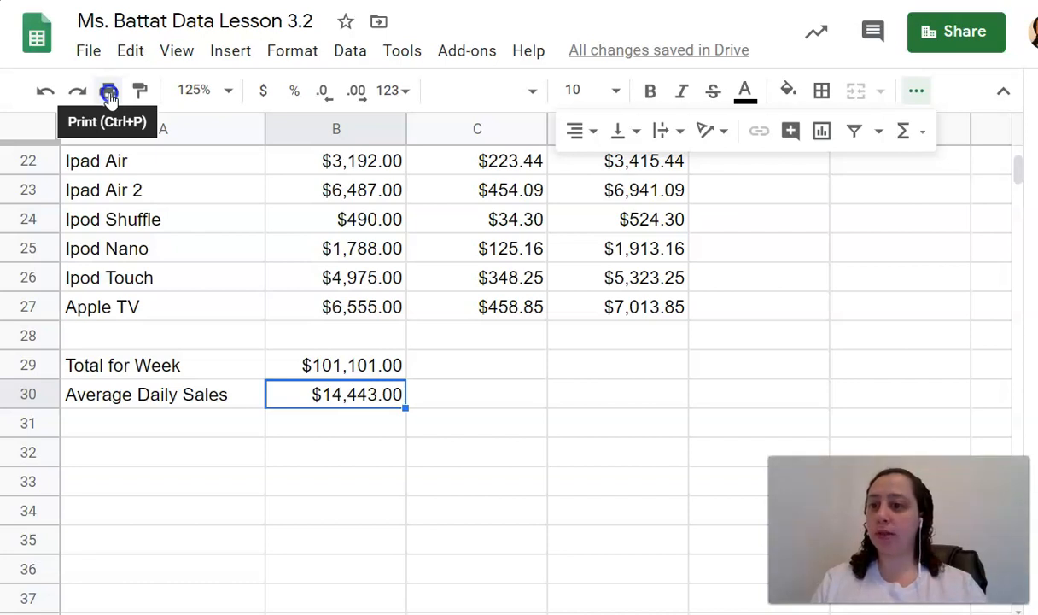
{"action": "left_click", "coordinate": [109, 94]}
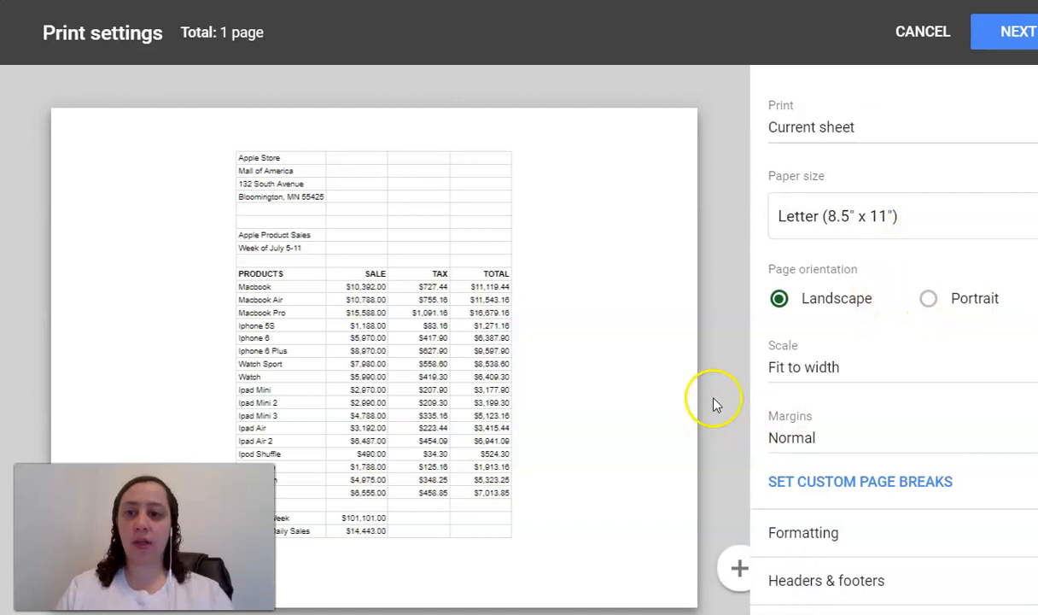
{"action": "left_click", "coordinate": [930, 303]}
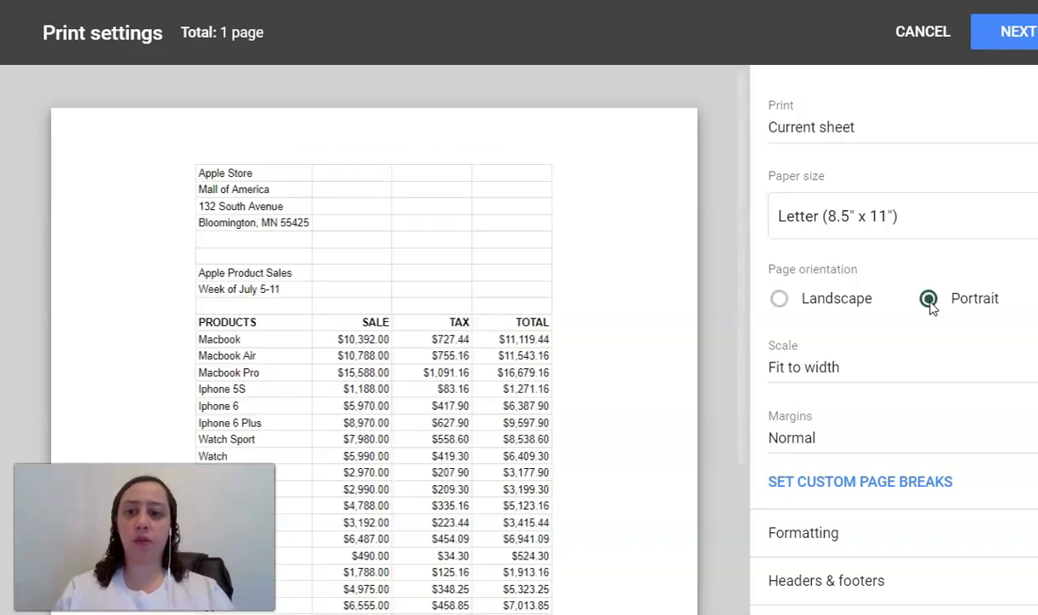
{"action": "scroll", "coordinate": [715, 321], "scroll_direction": "down", "scroll_amount": 2}
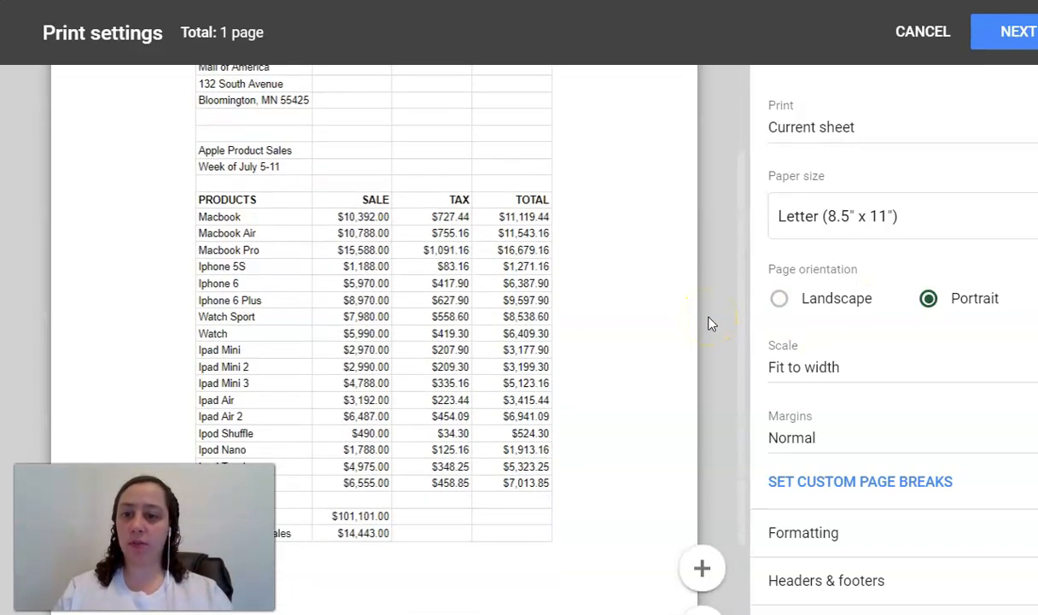
{"action": "scroll", "coordinate": [711, 323], "scroll_direction": "up", "scroll_amount": 1}
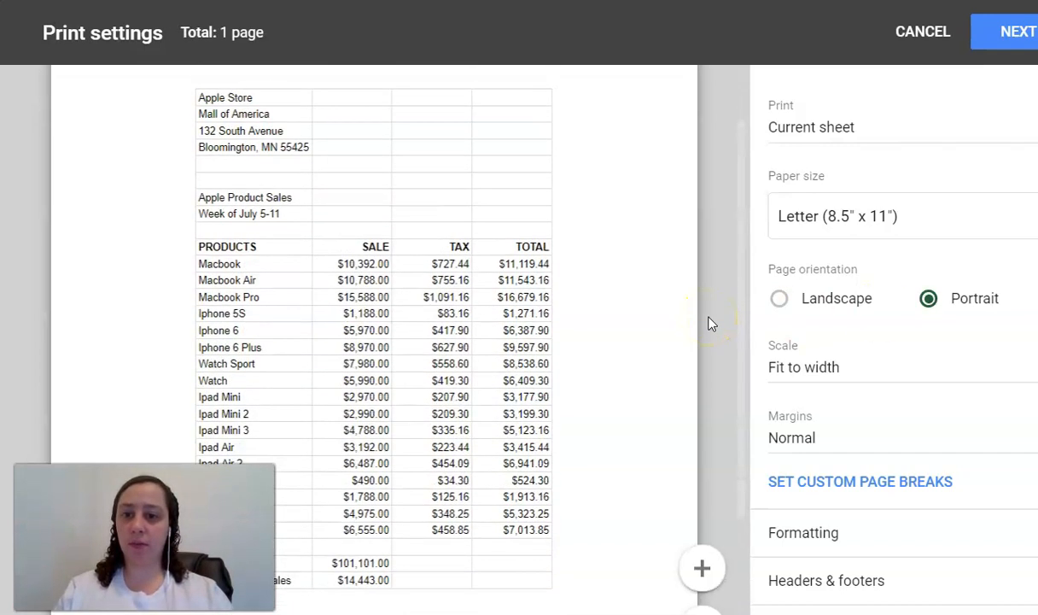
Turn off gridlines in the print formatting options, comparing the page preview with and without them
{"action": "left_click", "coordinate": [800, 537]}
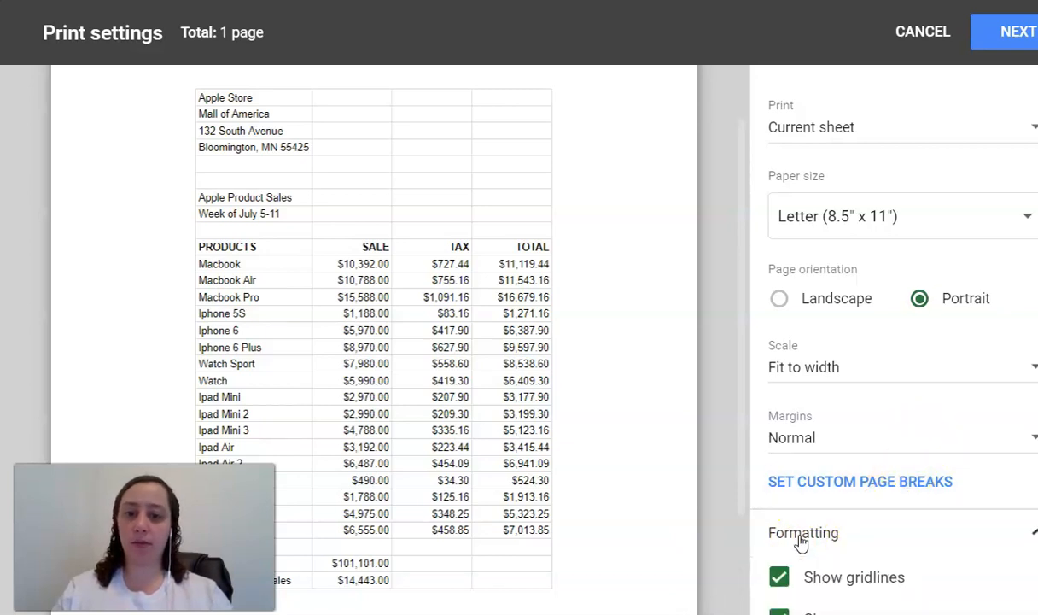
{"action": "left_click", "coordinate": [779, 578]}
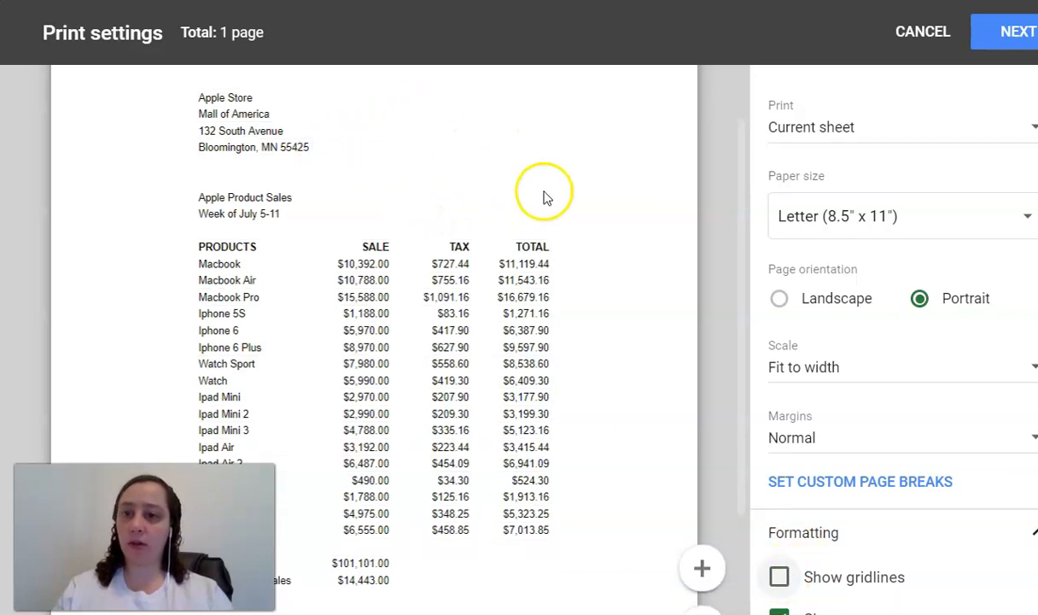
{"action": "left_click", "coordinate": [779, 577]}
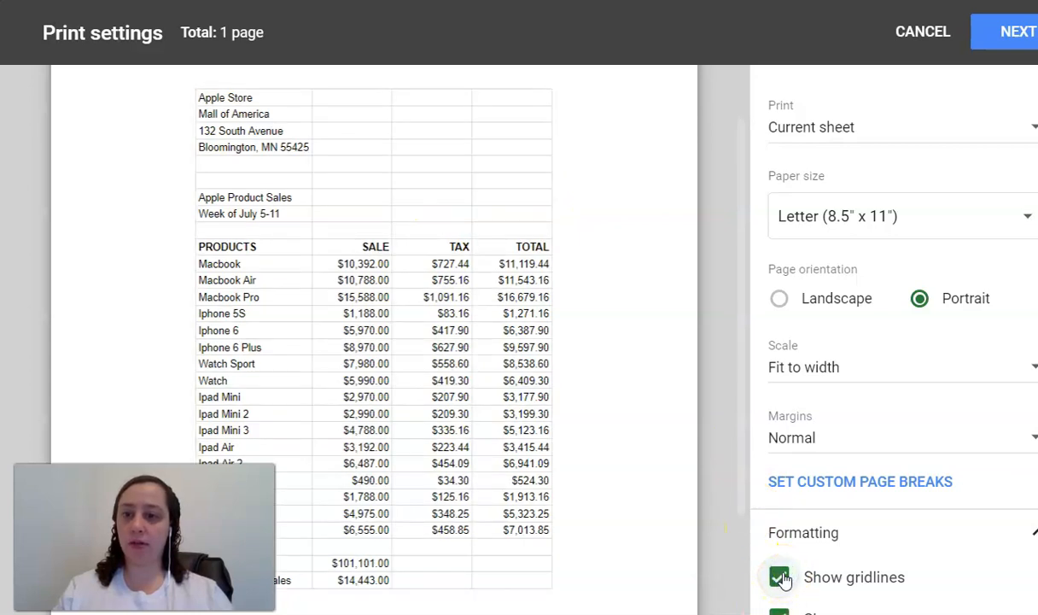
{"action": "left_click", "coordinate": [780, 578]}
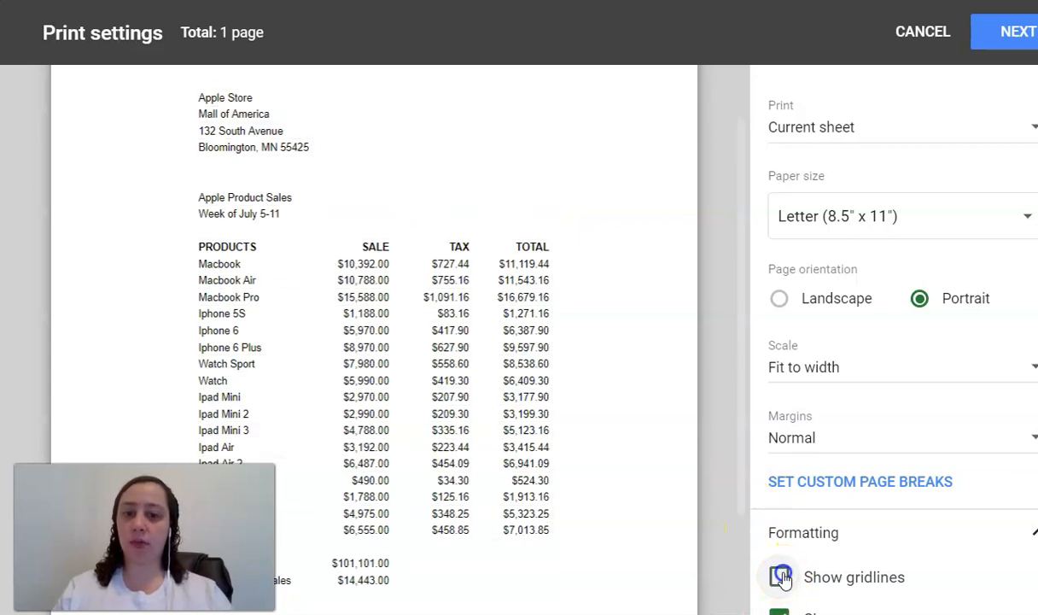
{"action": "left_click", "coordinate": [1034, 531]}
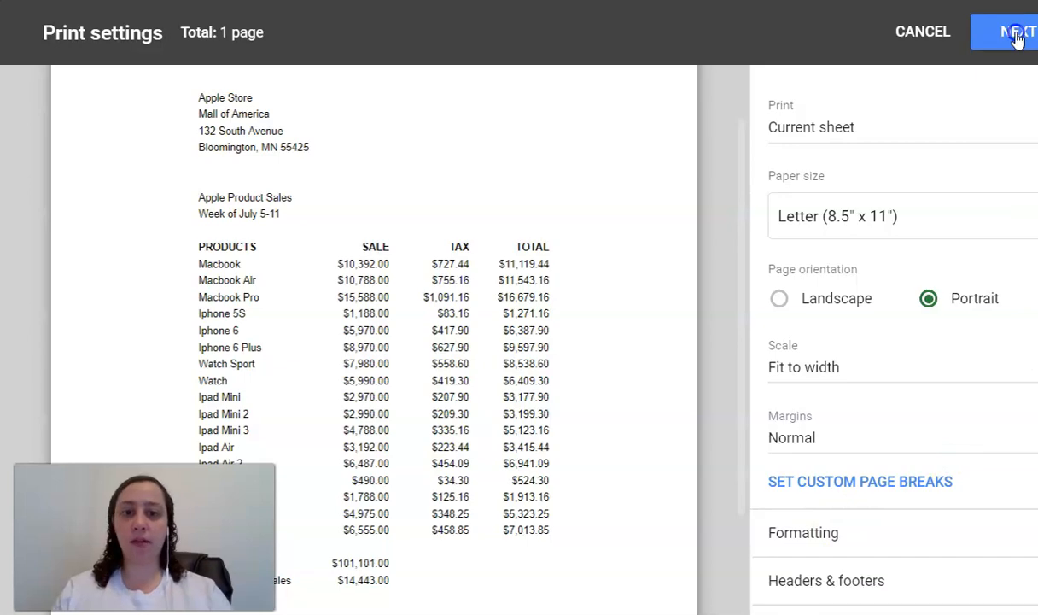
Continue to printing with Save as PDF as the destination, and save the PDF under the suggested file name
{"action": "left_click", "coordinate": [1016, 36]}
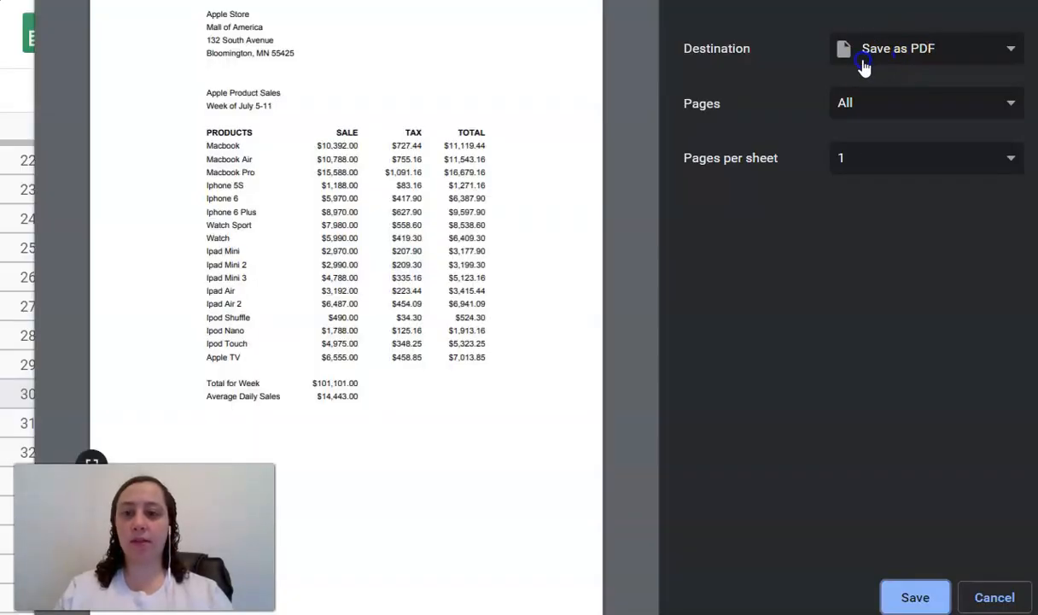
{"action": "left_click", "coordinate": [863, 65]}
{"action": "left_click", "coordinate": [883, 114]}
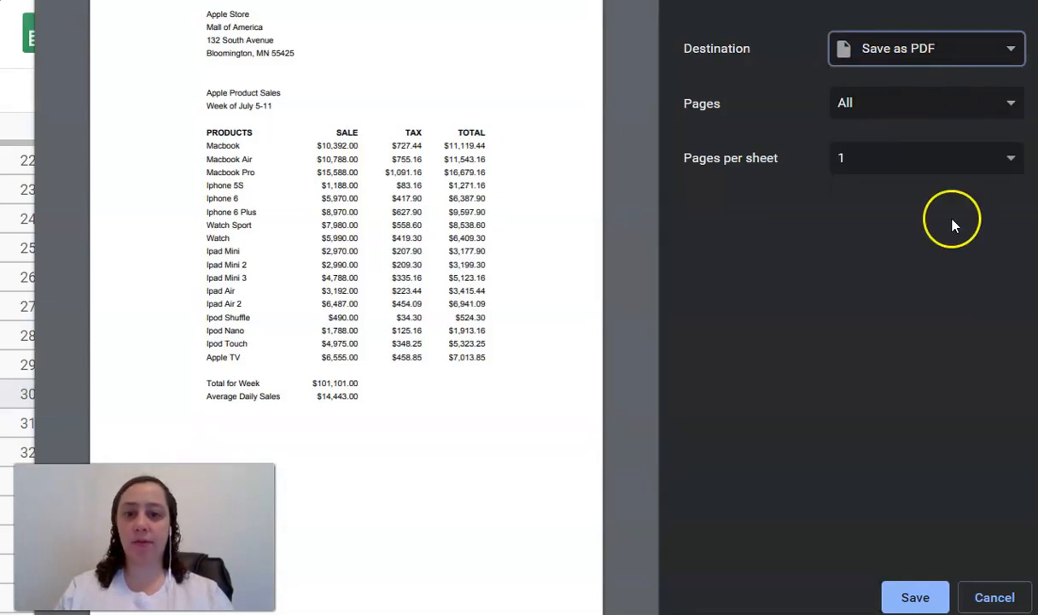
{"action": "left_click", "coordinate": [934, 599]}
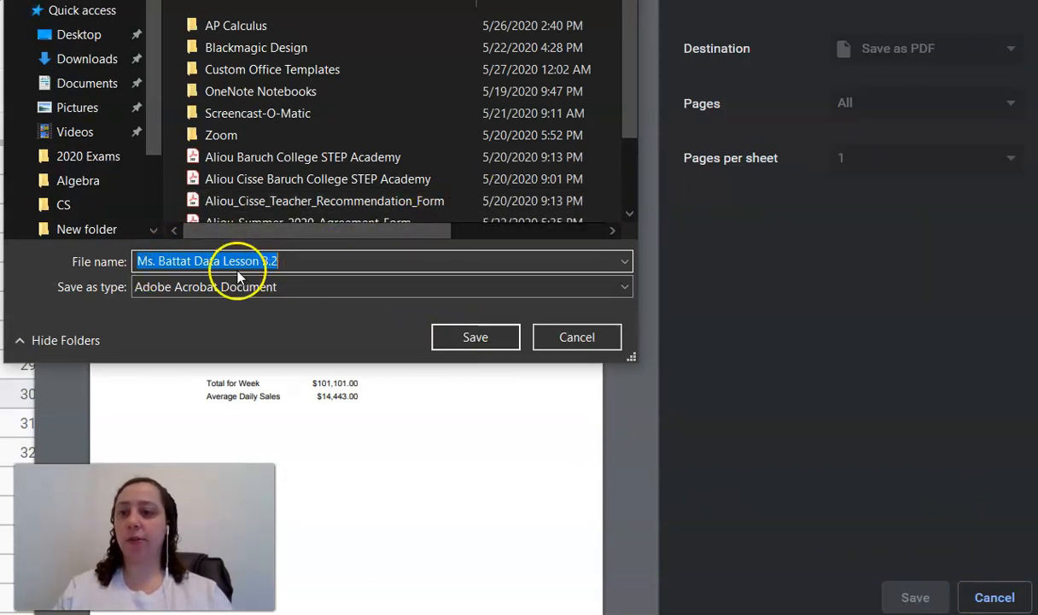
{"action": "left_click", "coordinate": [497, 334]}
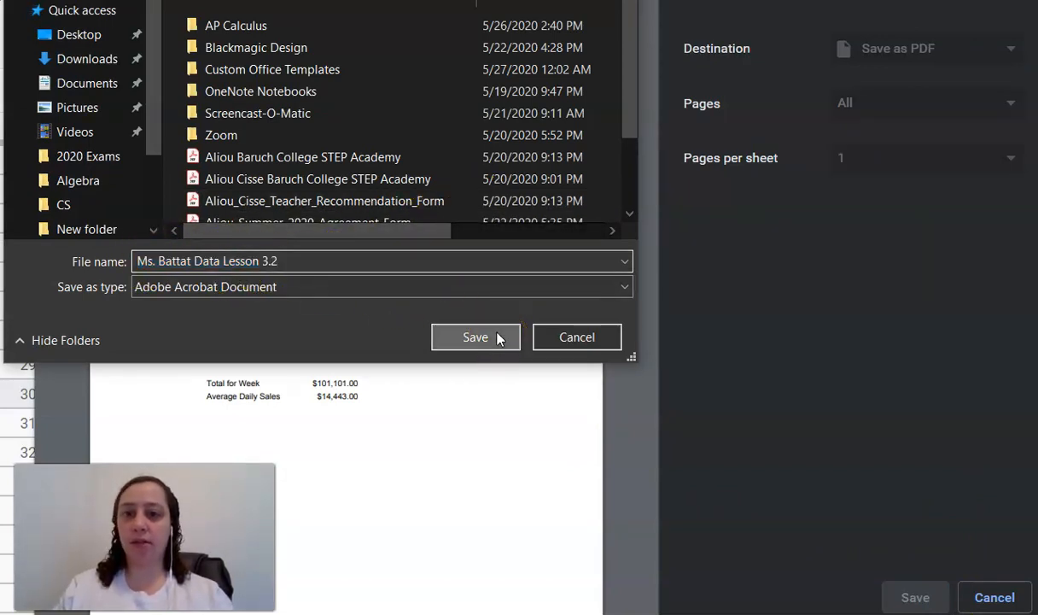